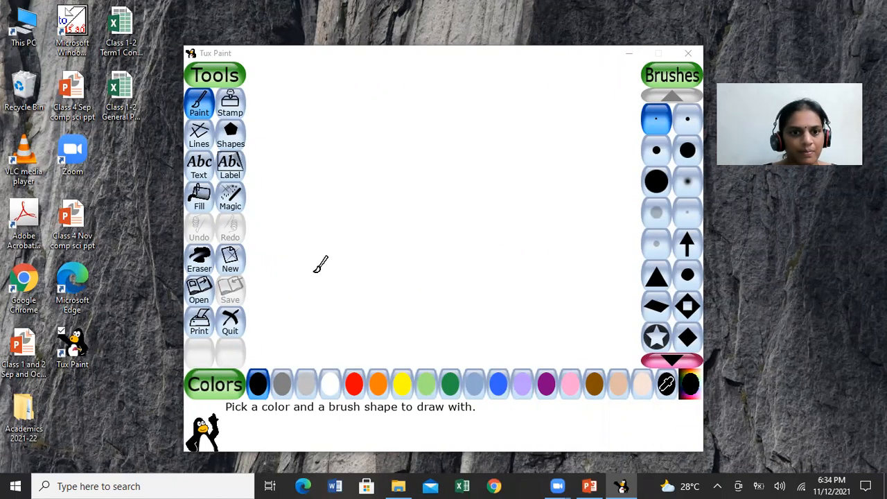
# Start a new drawing with the solid bright blue background.
pyautogui.click(231, 267)
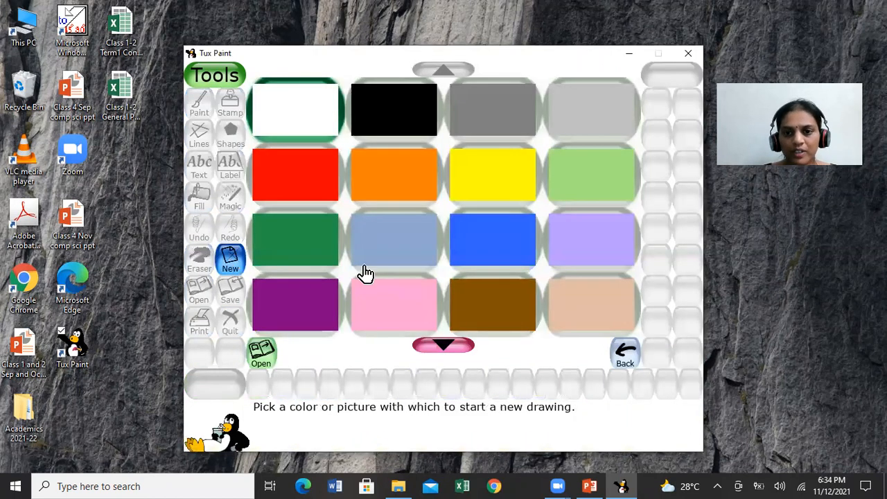
pyautogui.click(485, 257)
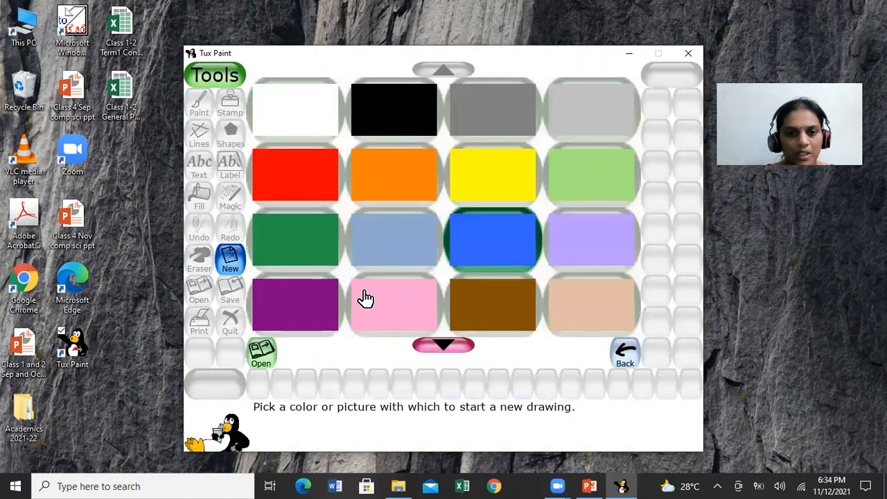
pyautogui.click(262, 358)
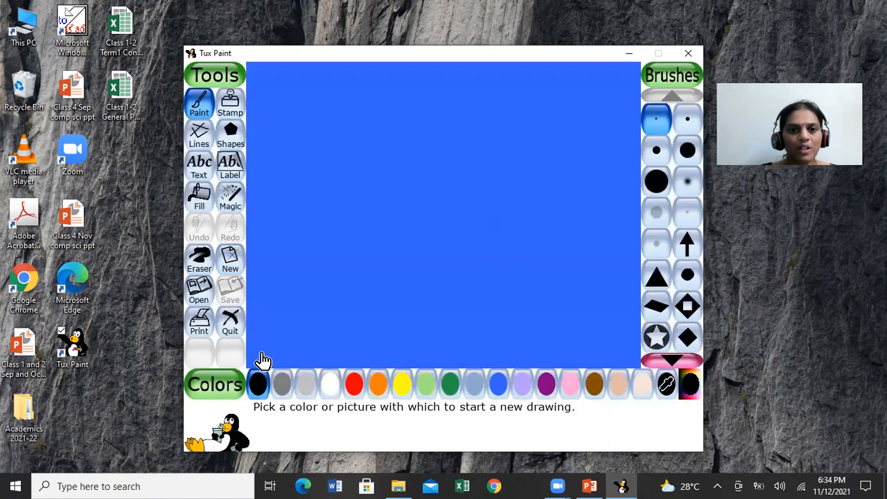
# Paint several clusters of foamy bubbles across the middle and right of the blue canvas with the Foam magic effect.
pyautogui.click(234, 203)
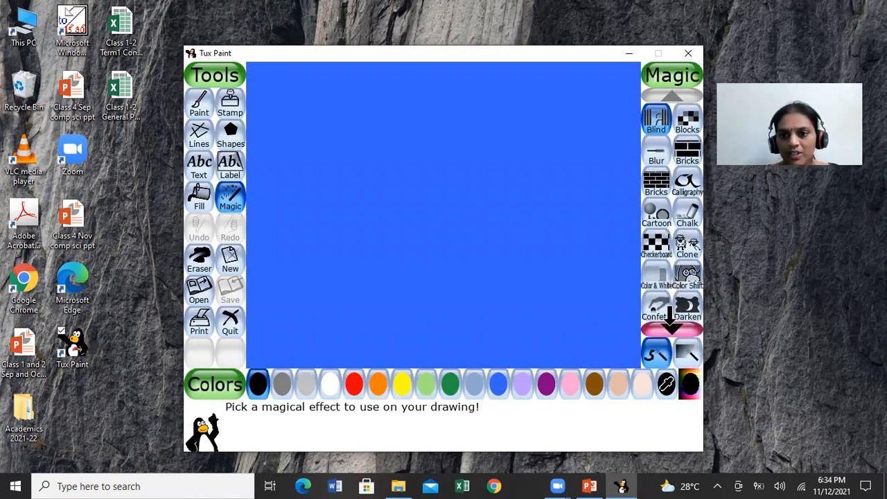
pyautogui.click(670, 320)
pyautogui.click(671, 321)
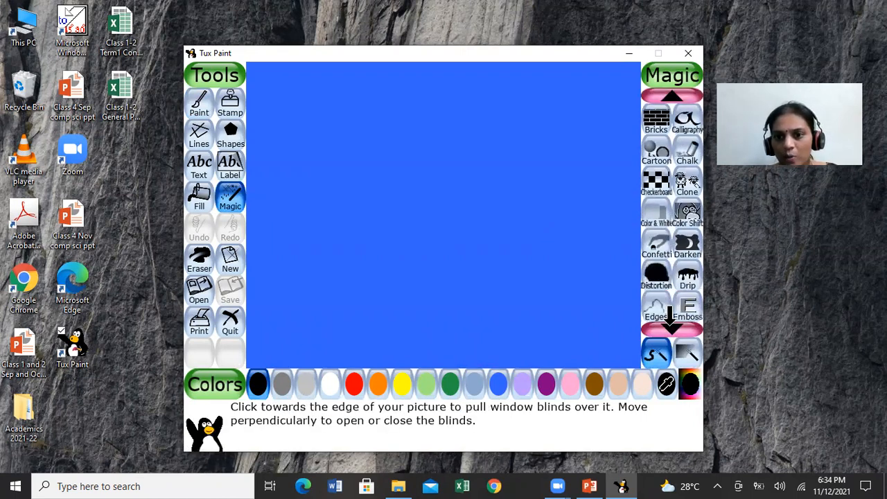
pyautogui.click(670, 321)
pyautogui.click(670, 320)
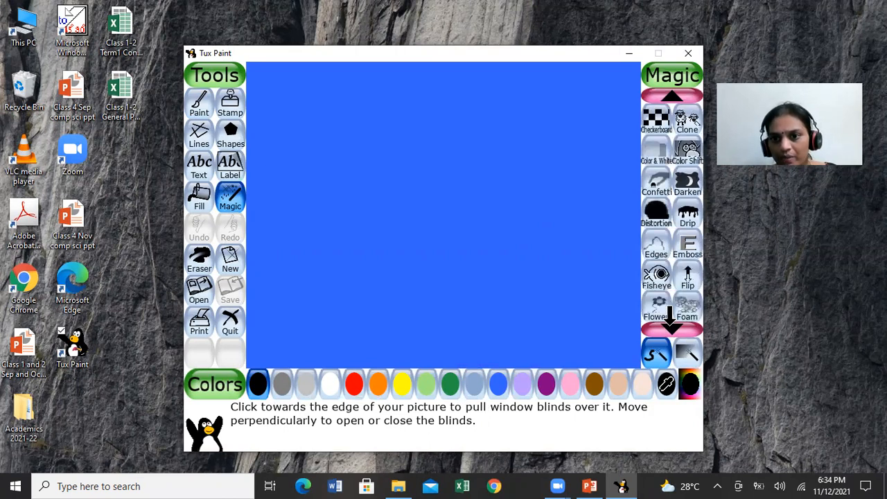
pyautogui.click(687, 318)
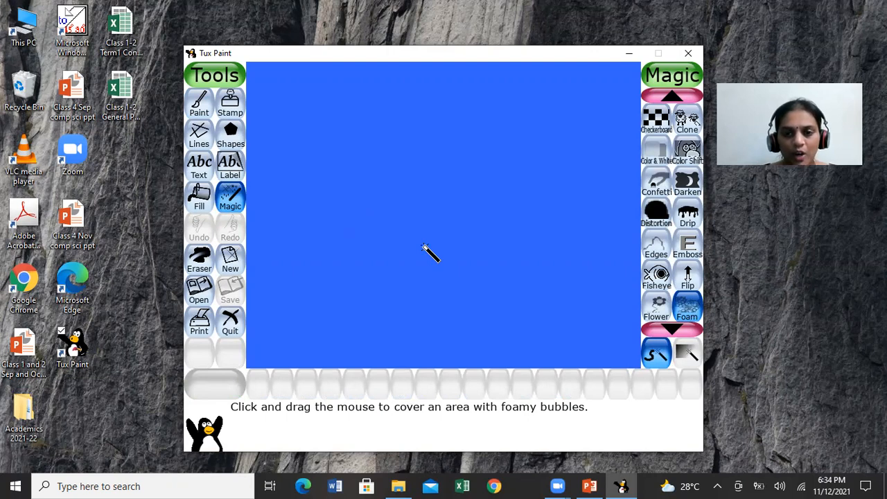
pyautogui.moveTo(423, 245)
pyautogui.mouseDown()
pyautogui.moveTo(436, 233)
pyautogui.moveTo(449, 242)
pyautogui.moveTo(494, 224)
pyautogui.moveTo(542, 185)
pyautogui.moveTo(530, 165)
pyautogui.mouseUp()
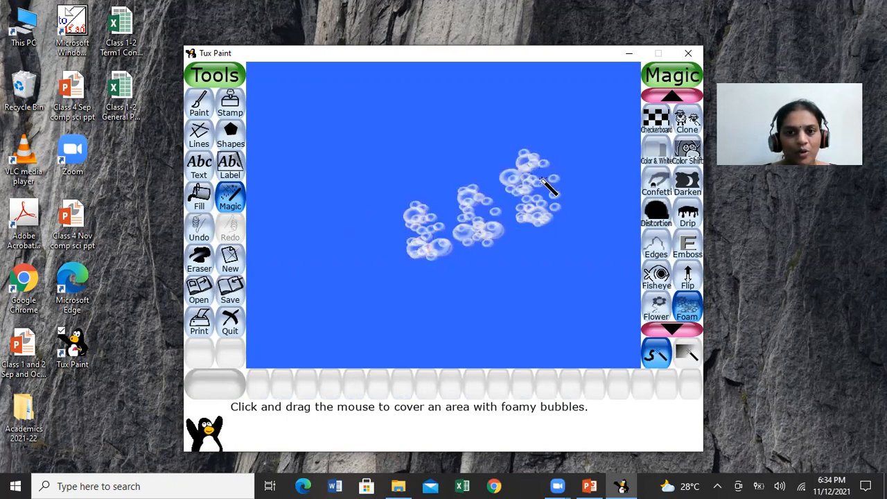
pyautogui.moveTo(572, 256); pyautogui.dragTo(584, 234)
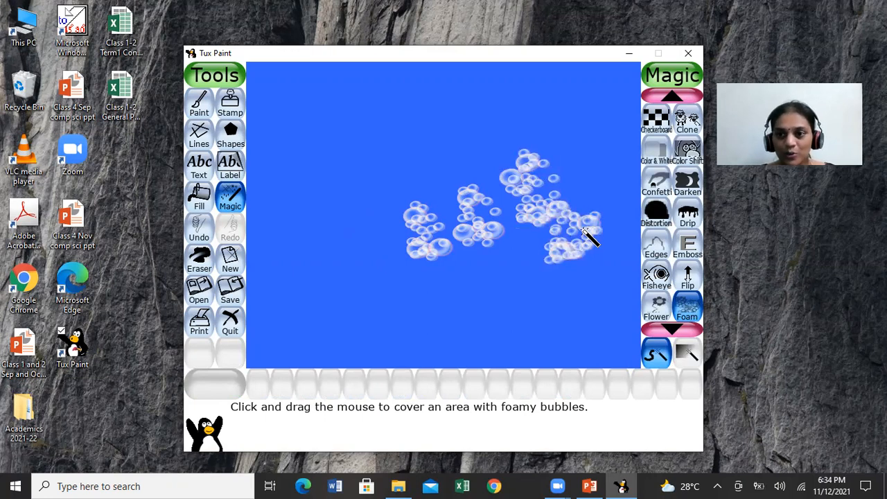
pyautogui.moveTo(552, 289)
pyautogui.mouseDown()
pyautogui.moveTo(543, 293)
pyautogui.moveTo(517, 264)
pyautogui.mouseUp()
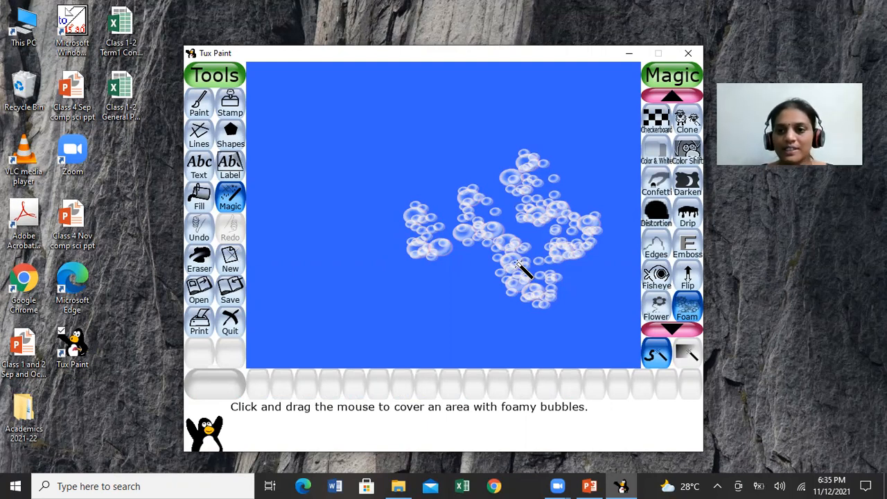
# Draw a wide arc above the bubbles with the Rainbow magic effect.
pyautogui.click(236, 203)
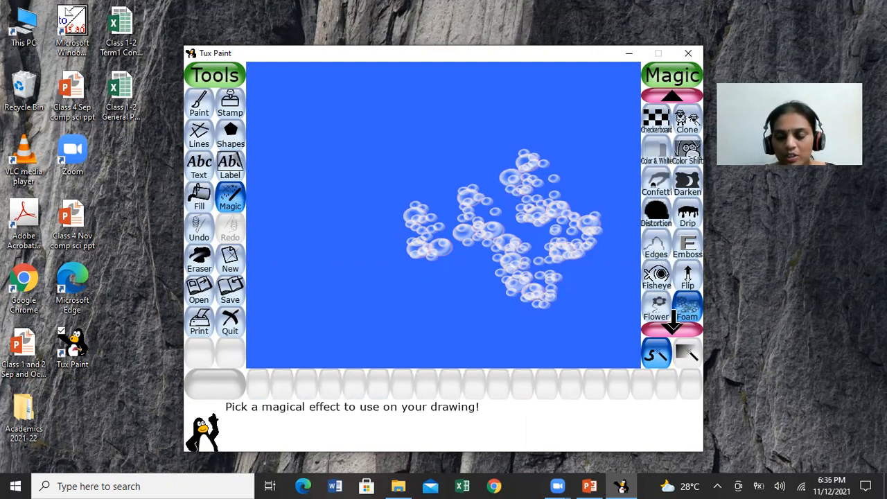
pyautogui.click(672, 324)
pyautogui.click(672, 324)
pyautogui.click(672, 324)
pyautogui.click(673, 324)
pyautogui.click(672, 324)
pyautogui.click(673, 325)
pyautogui.click(672, 325)
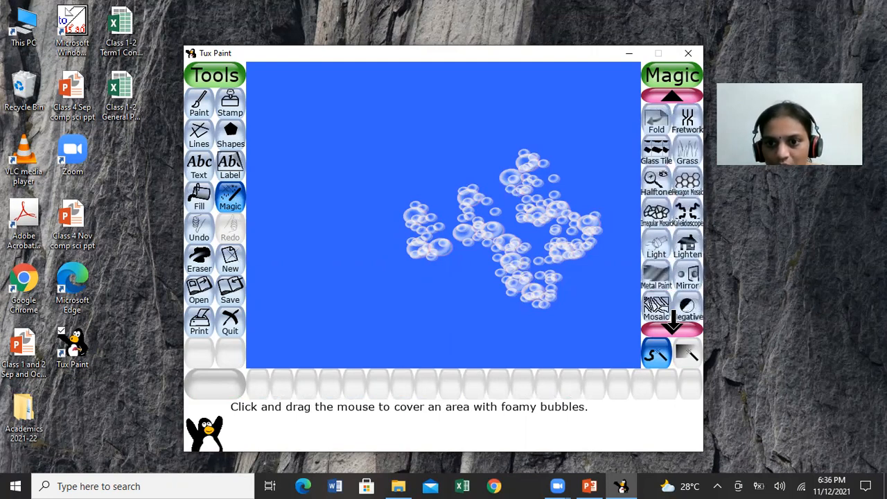
pyautogui.click(672, 325)
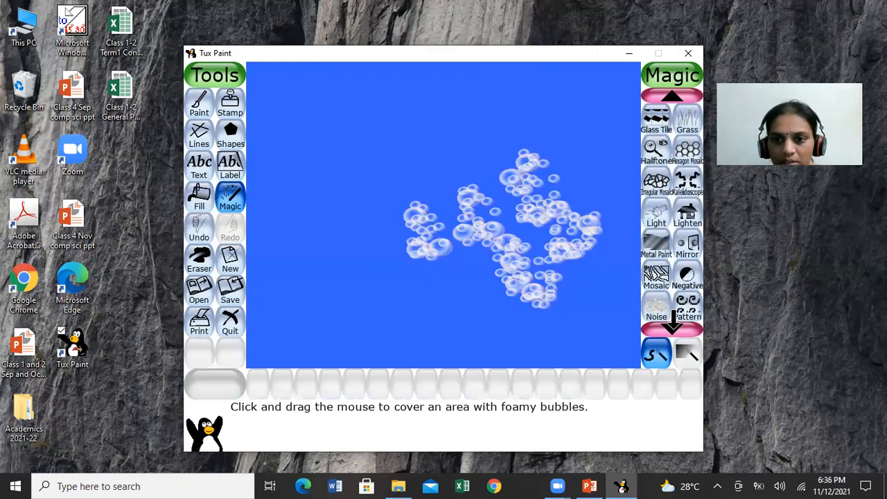
pyautogui.click(672, 325)
pyautogui.click(672, 324)
pyautogui.click(672, 325)
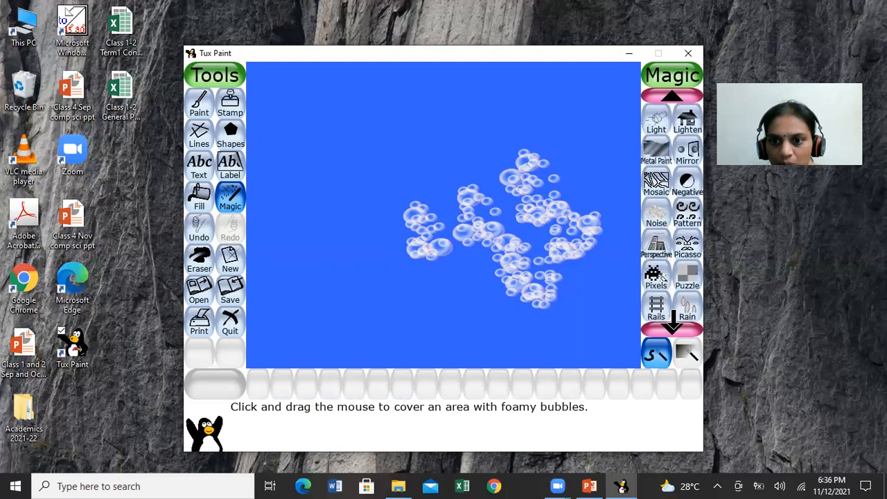
pyautogui.click(673, 324)
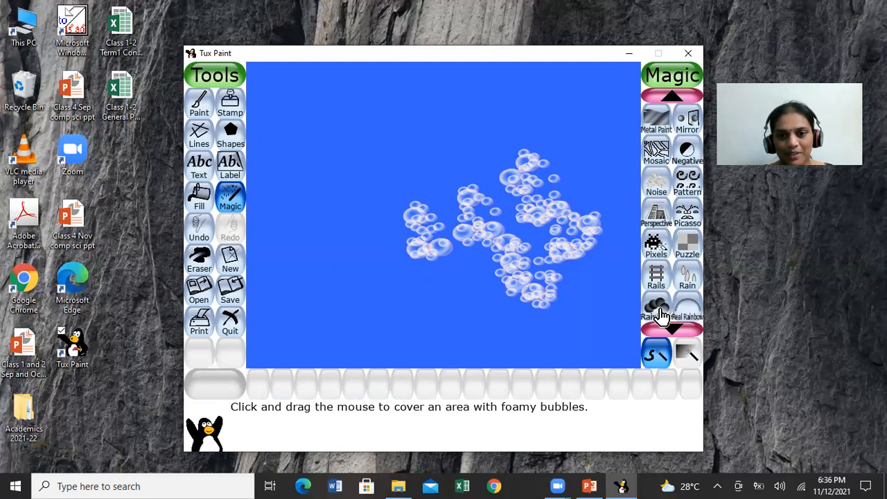
pyautogui.click(662, 316)
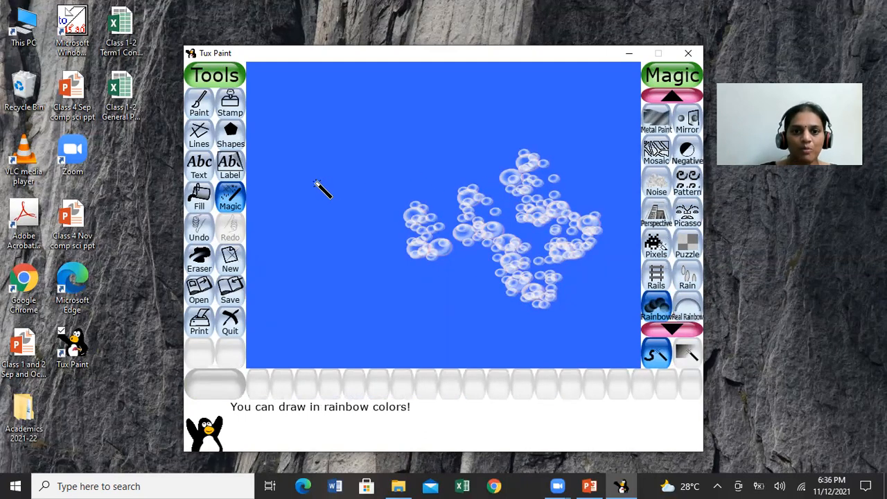
pyautogui.moveTo(314, 183)
pyautogui.mouseDown()
pyautogui.moveTo(386, 141)
pyautogui.moveTo(446, 128)
pyautogui.moveTo(504, 137)
pyautogui.moveTo(587, 184)
pyautogui.mouseUp()
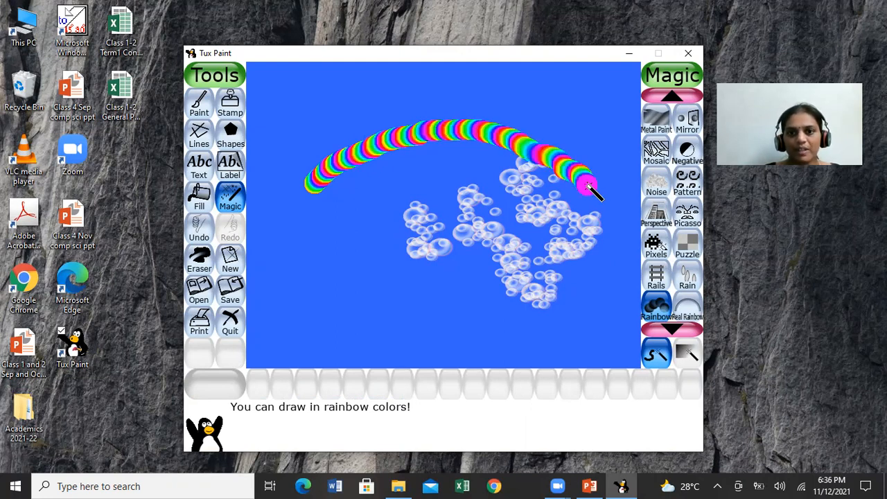
# Draw a smaller arc in the canvas's upper left with the Real Rainbow magic effect.
pyautogui.click(690, 309)
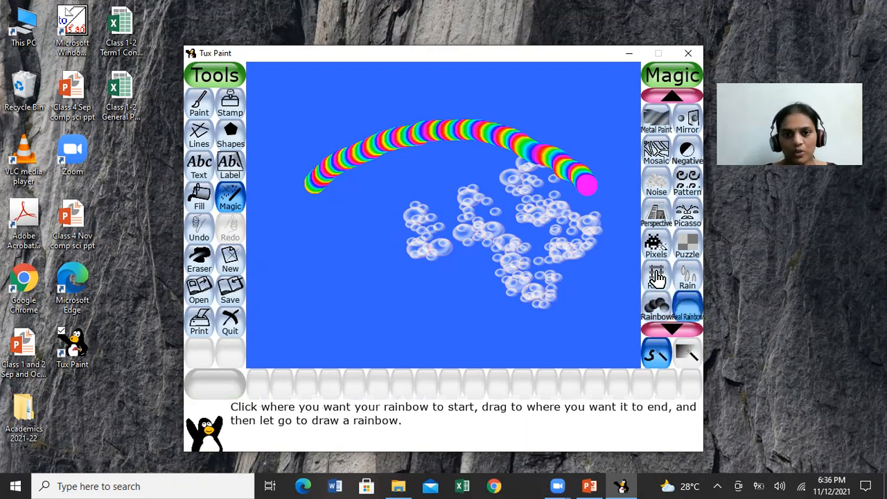
pyautogui.moveTo(283, 154); pyautogui.dragTo(426, 99)
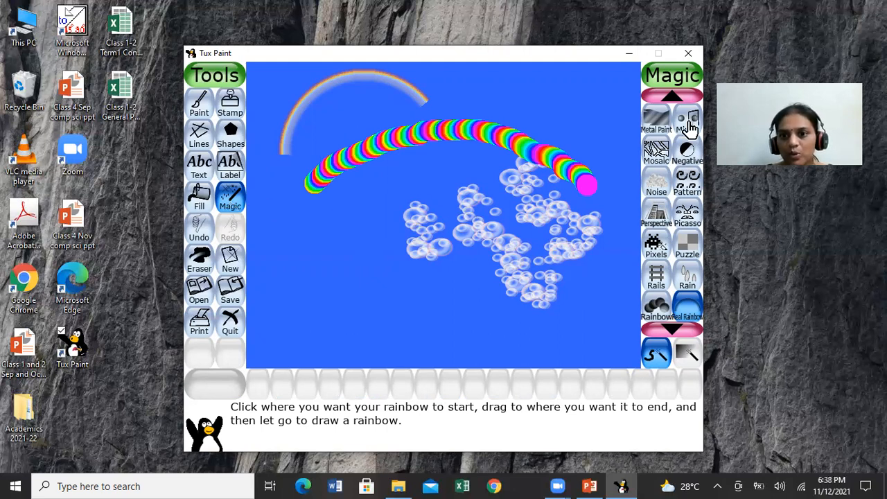
# Add Noise magic strokes to the lower left of the blue canvas and undo the last stroke.
pyautogui.click(658, 191)
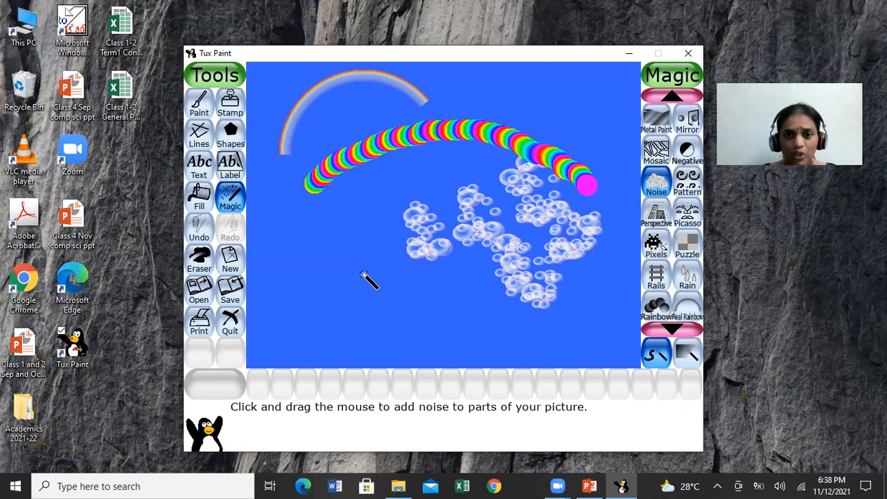
pyautogui.click(349, 247)
pyautogui.moveTo(361, 281); pyautogui.dragTo(368, 297)
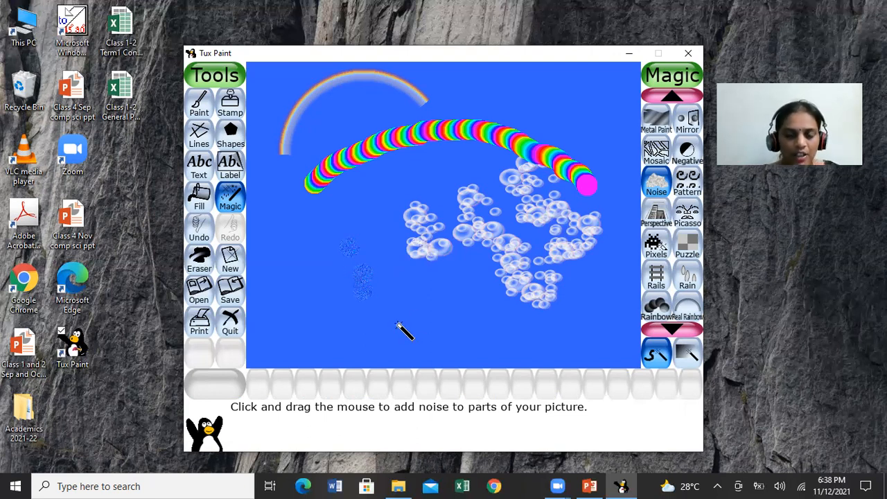
pyautogui.moveTo(397, 323)
pyautogui.mouseDown()
pyautogui.moveTo(385, 259)
pyautogui.moveTo(306, 261)
pyautogui.moveTo(309, 239)
pyautogui.moveTo(347, 224)
pyautogui.moveTo(355, 261)
pyautogui.mouseUp()
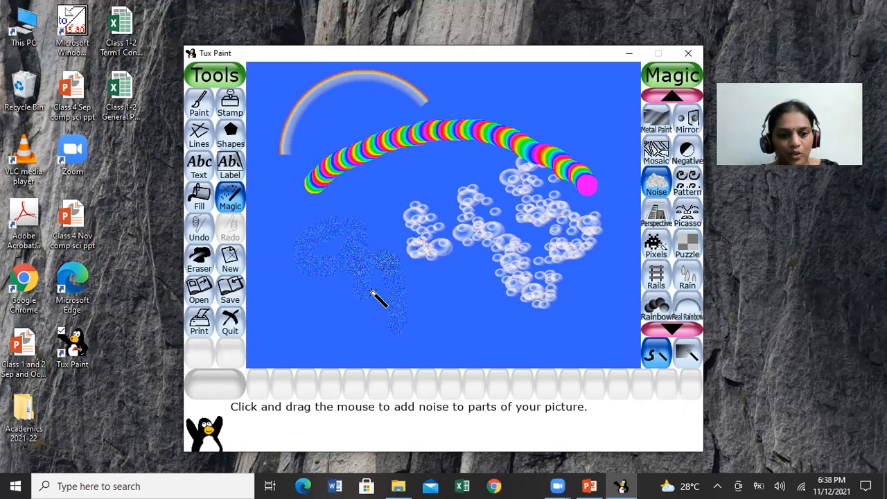
pyautogui.hotkey('ctrl', 'z')
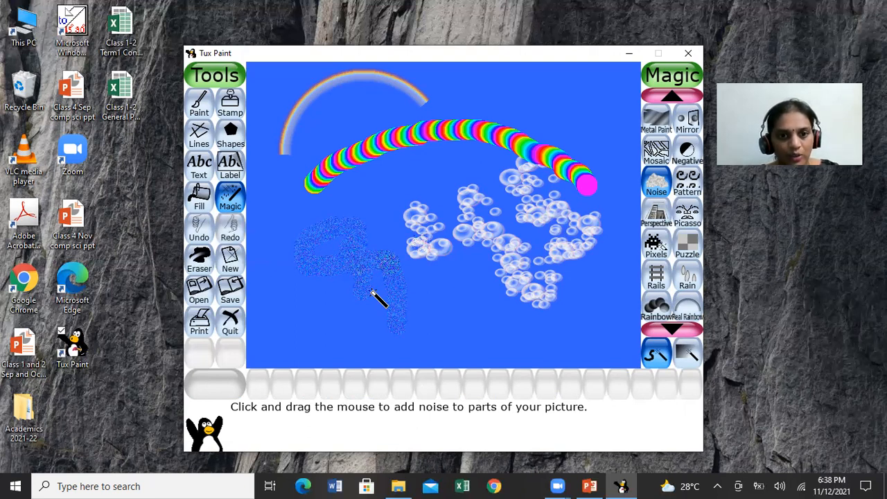
# Start a new white drawing without saving the current picture, and paint a patch of Noise in its lower middle.
pyautogui.click(229, 269)
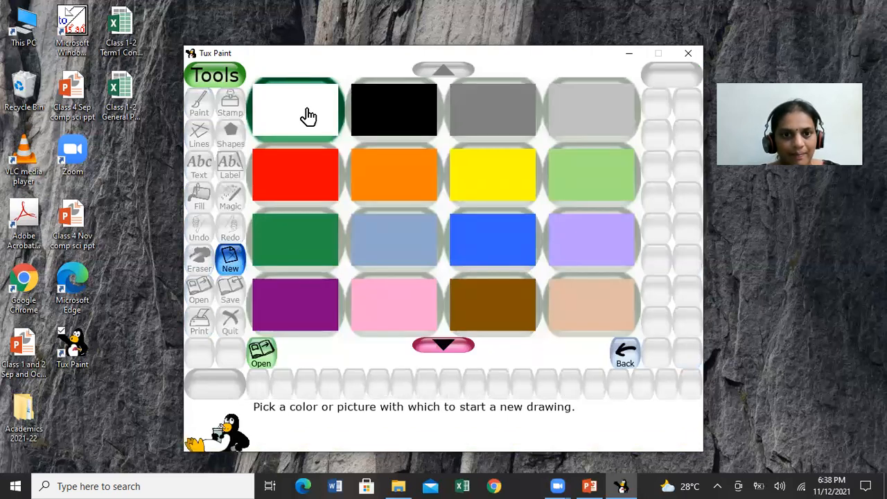
pyautogui.click(261, 355)
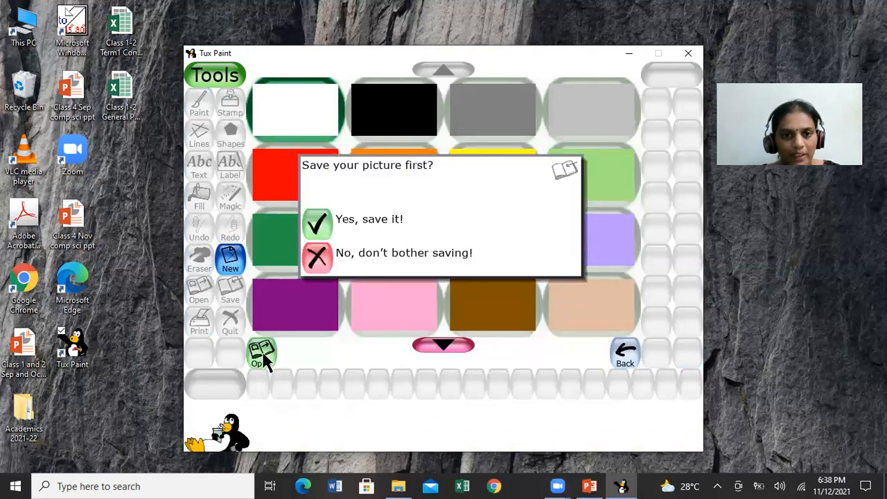
pyautogui.click(316, 253)
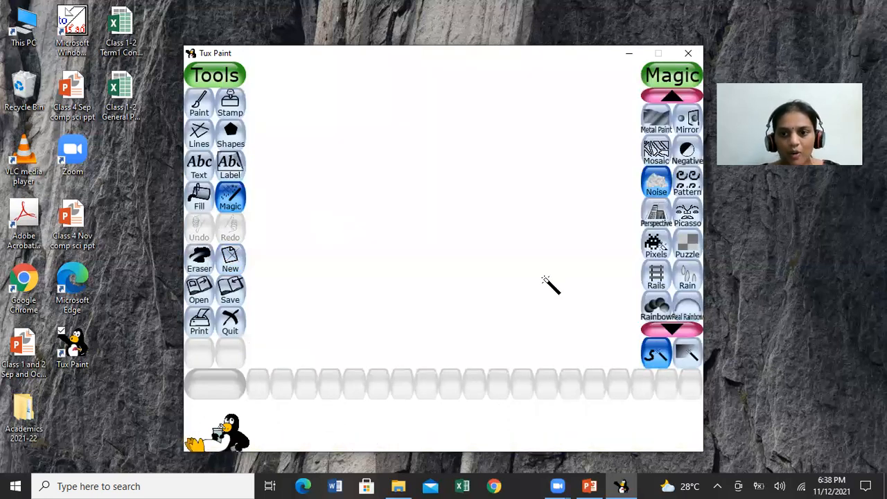
pyautogui.click(659, 182)
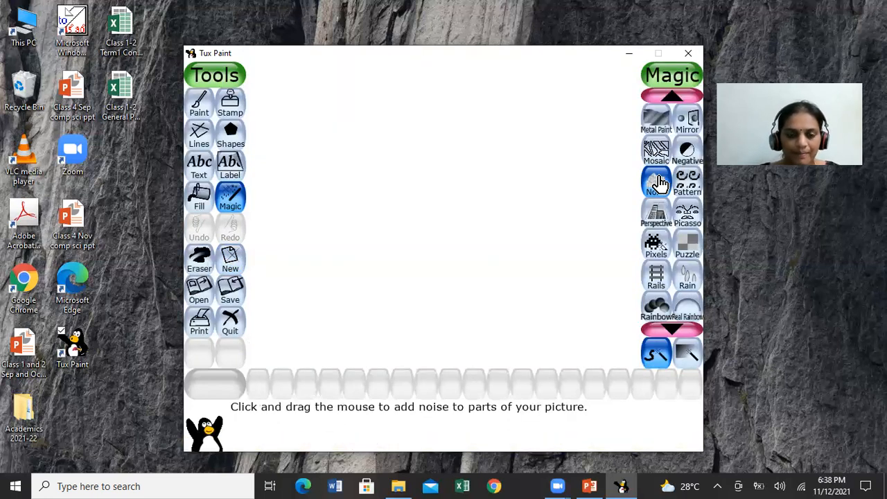
pyautogui.moveTo(355, 320)
pyautogui.mouseDown()
pyautogui.moveTo(365, 276)
pyautogui.moveTo(390, 258)
pyautogui.moveTo(401, 271)
pyautogui.moveTo(401, 301)
pyautogui.moveTo(391, 307)
pyautogui.moveTo(377, 286)
pyautogui.moveTo(435, 265)
pyautogui.mouseUp()
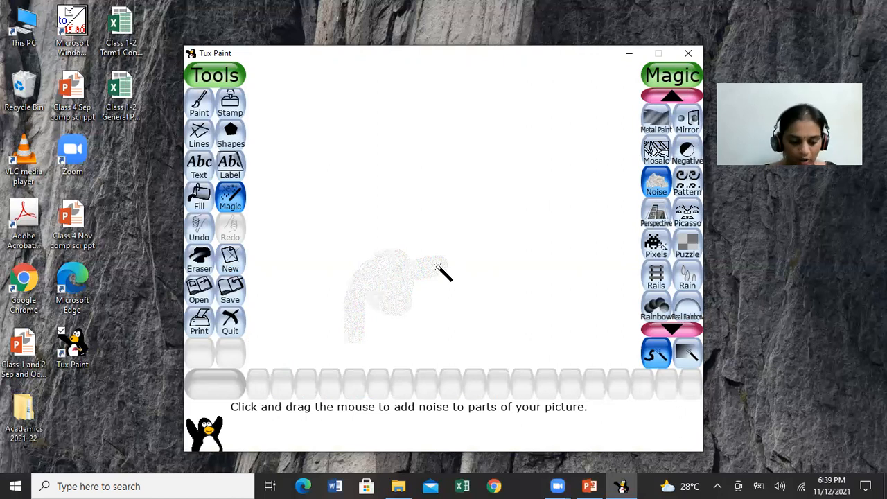
# Start a new bright blue drawing without saving the current picture, and cover a large patch right of centre with Noise.
pyautogui.click(229, 260)
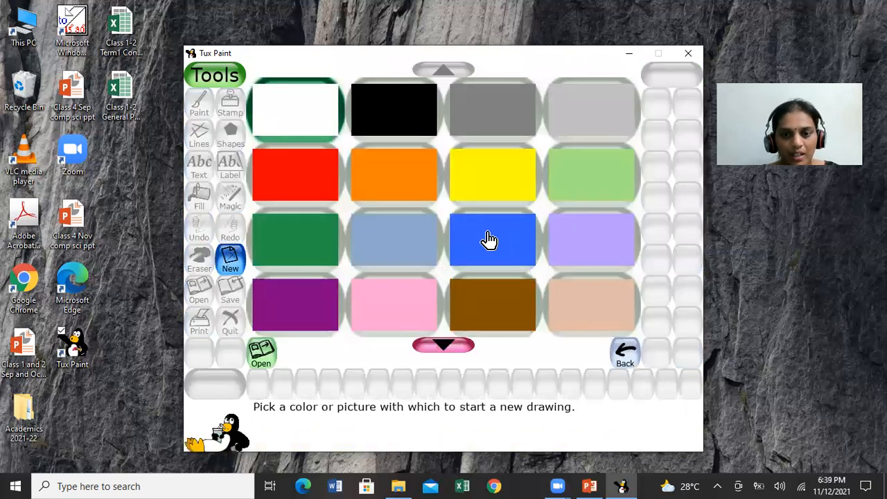
pyautogui.click(488, 239)
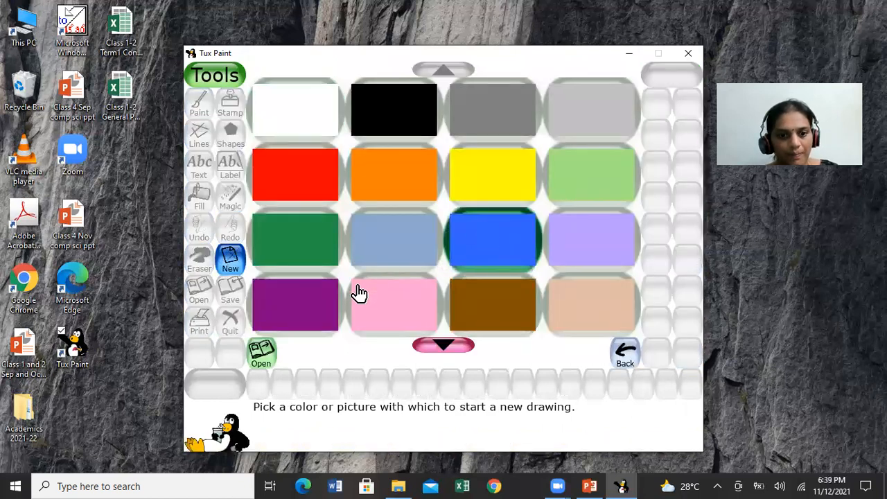
pyautogui.click(261, 348)
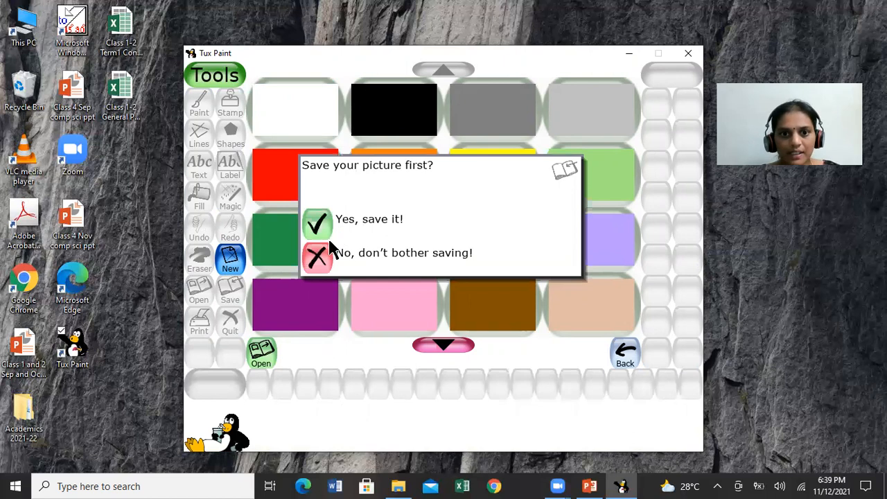
pyautogui.click(319, 254)
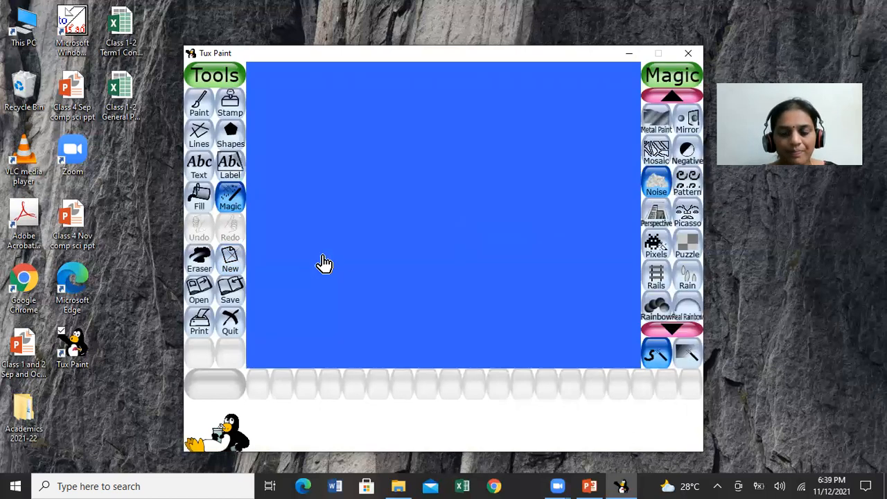
pyautogui.click(657, 183)
pyautogui.moveTo(541, 266)
pyautogui.mouseDown()
pyautogui.moveTo(520, 222)
pyautogui.moveTo(531, 201)
pyautogui.moveTo(553, 230)
pyautogui.moveTo(528, 232)
pyautogui.moveTo(537, 216)
pyautogui.moveTo(545, 284)
pyautogui.moveTo(542, 229)
pyautogui.moveTo(505, 245)
pyautogui.moveTo(557, 242)
pyautogui.moveTo(494, 257)
pyautogui.moveTo(535, 226)
pyautogui.moveTo(528, 192)
pyautogui.moveTo(555, 269)
pyautogui.moveTo(510, 199)
pyautogui.moveTo(556, 298)
pyautogui.moveTo(569, 212)
pyautogui.moveTo(550, 263)
pyautogui.mouseUp()
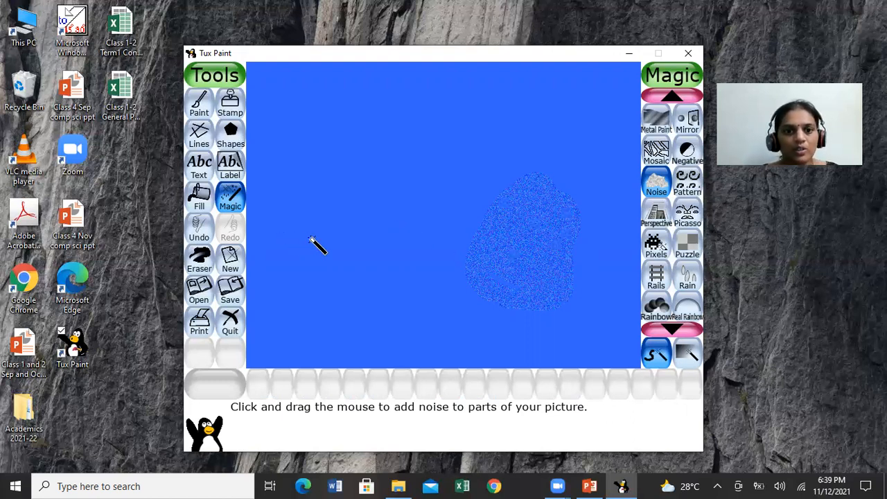
# Start a new white drawing without saving the blue Noise picture.
pyautogui.click(231, 263)
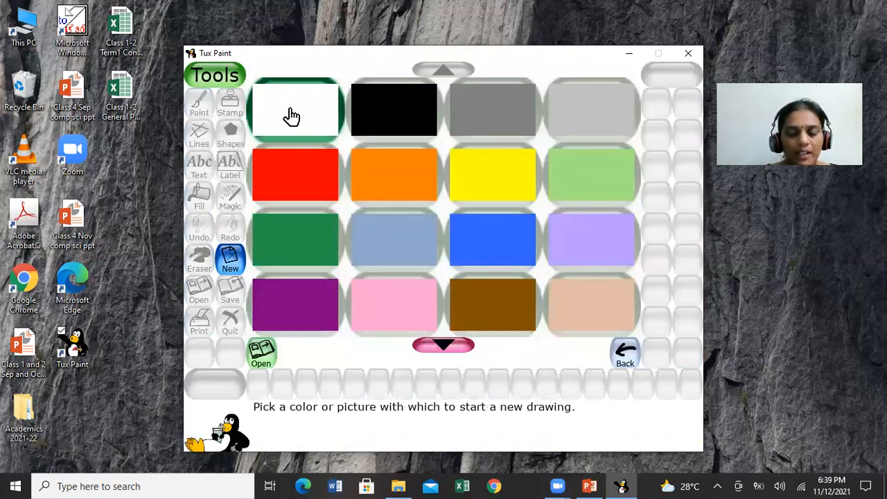
pyautogui.click(263, 352)
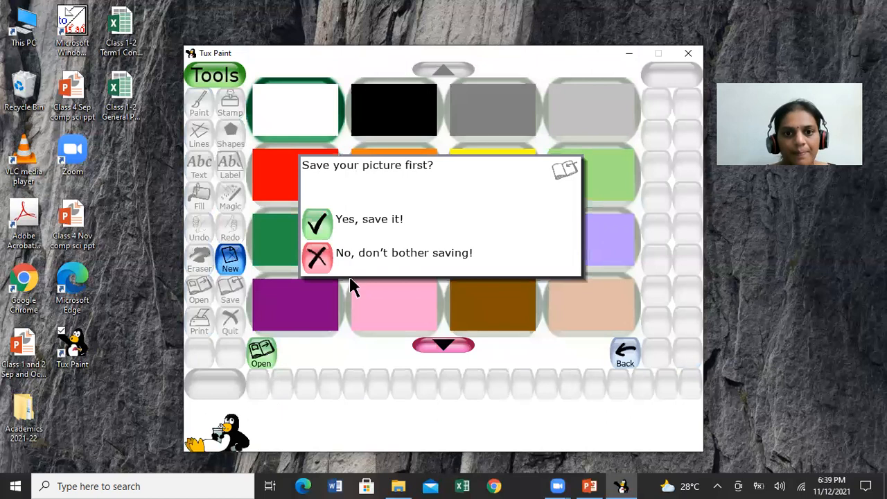
pyautogui.click(317, 268)
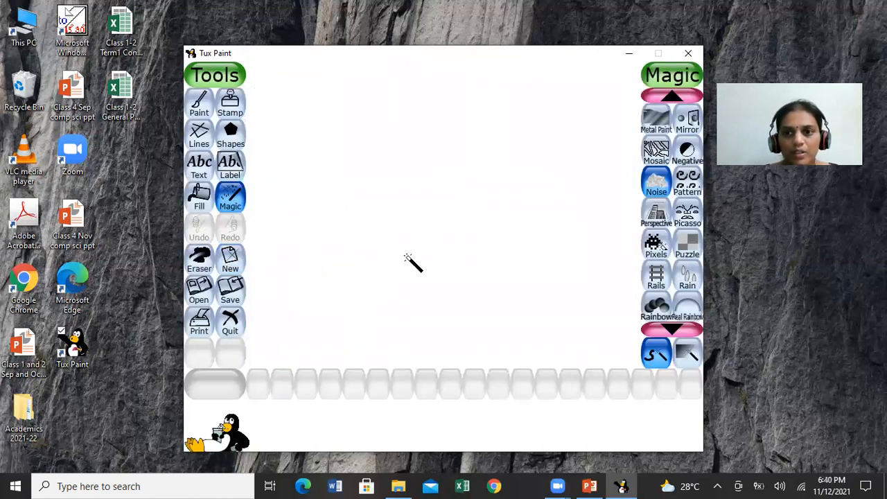
# Draw a large filled circle in the left half of the white canvas and fill it with solid yellow.
pyautogui.click(231, 138)
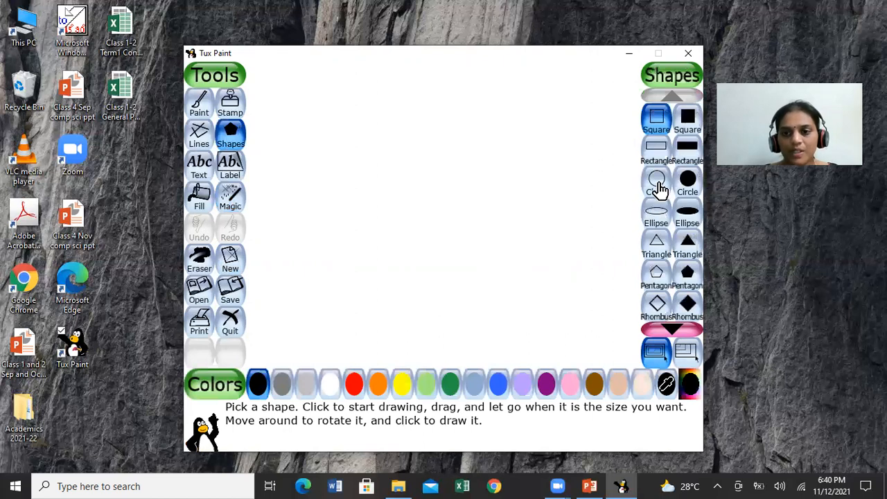
pyautogui.click(688, 182)
pyautogui.moveTo(337, 202); pyautogui.dragTo(394, 259)
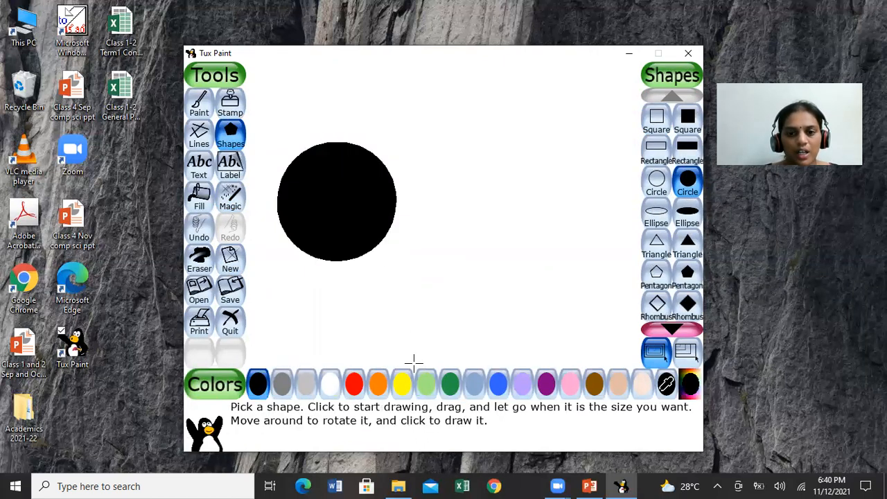
pyautogui.click(199, 199)
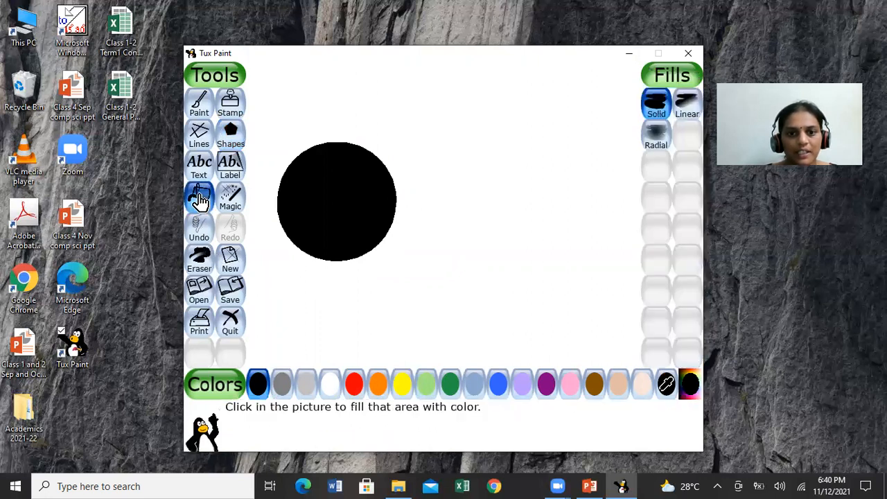
pyautogui.click(399, 388)
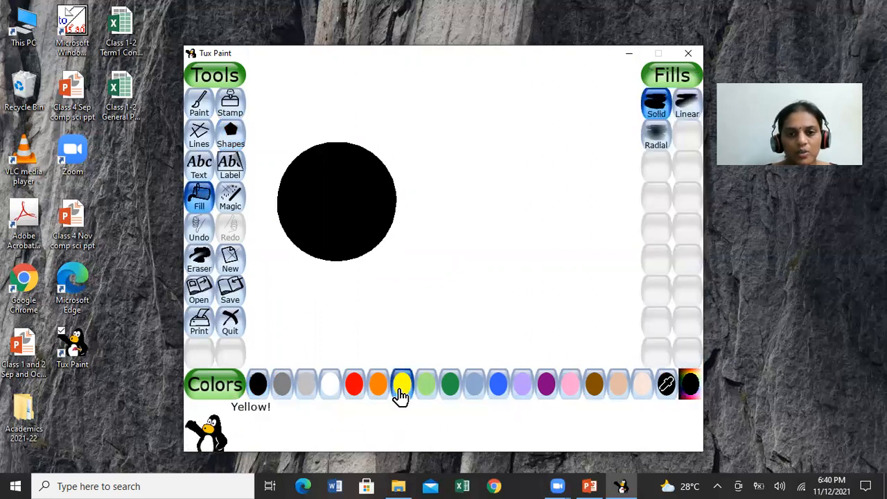
pyautogui.click(353, 216)
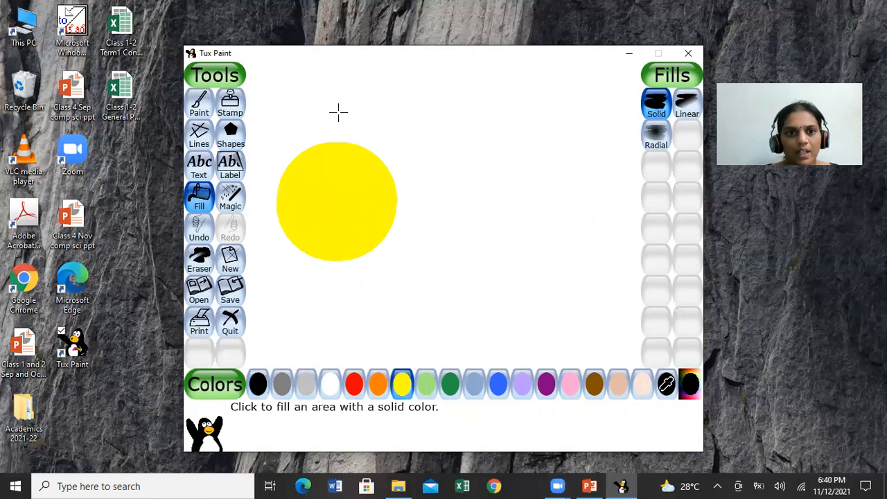
# Try a second filled circle overlapping the yellow one's upper right with a red solid fill, and undo both the fill and the circle.
pyautogui.click(231, 135)
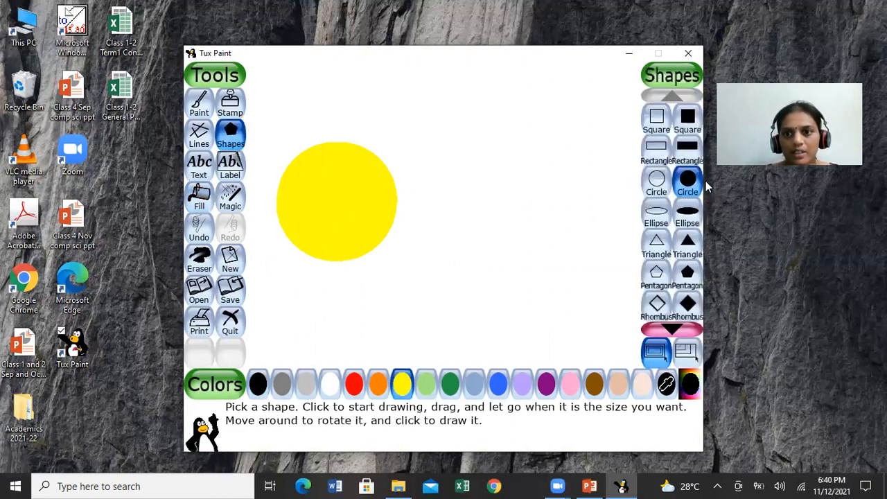
pyautogui.click(688, 183)
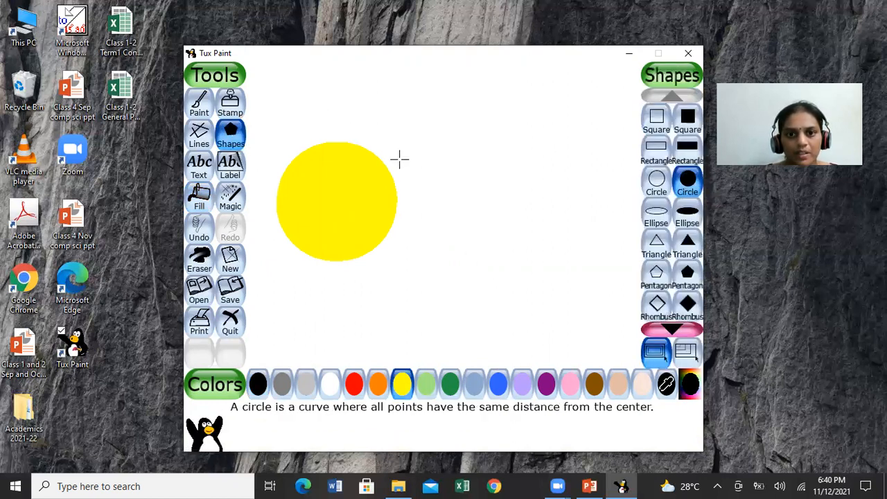
pyautogui.moveTo(413, 158); pyautogui.dragTo(467, 176)
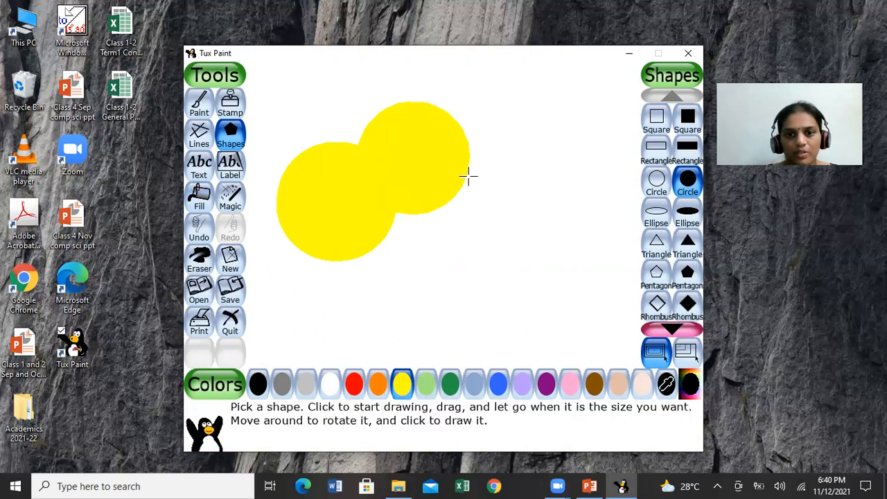
pyautogui.click(189, 206)
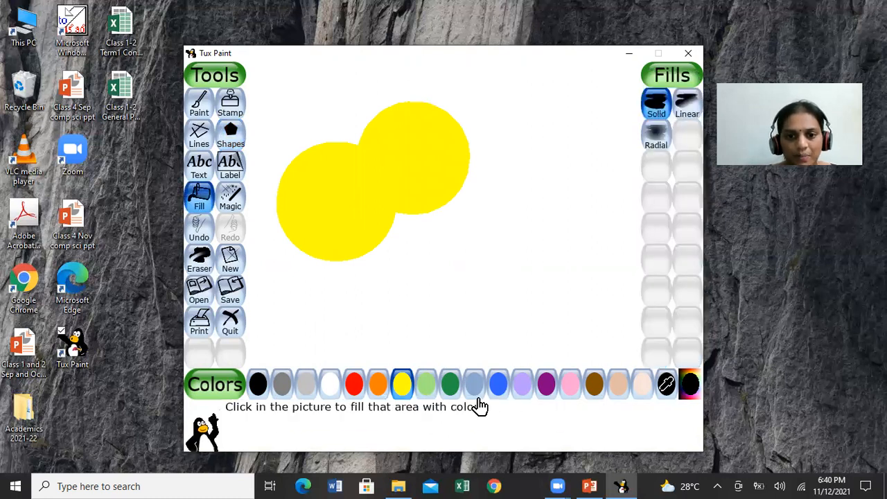
pyautogui.click(354, 386)
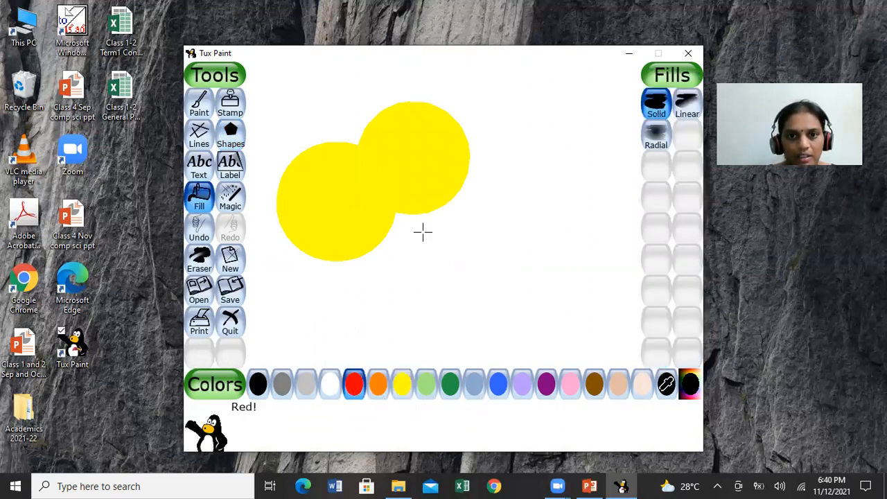
pyautogui.click(416, 191)
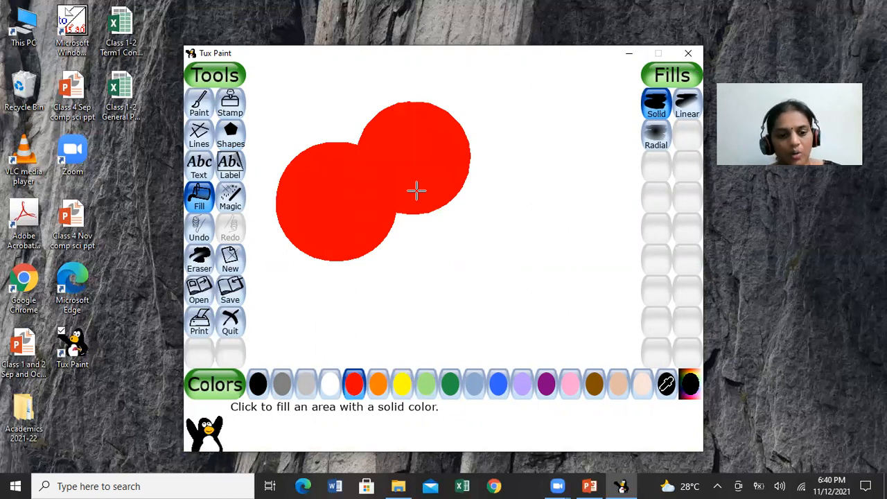
pyautogui.hotkey('ctrl', 'z')
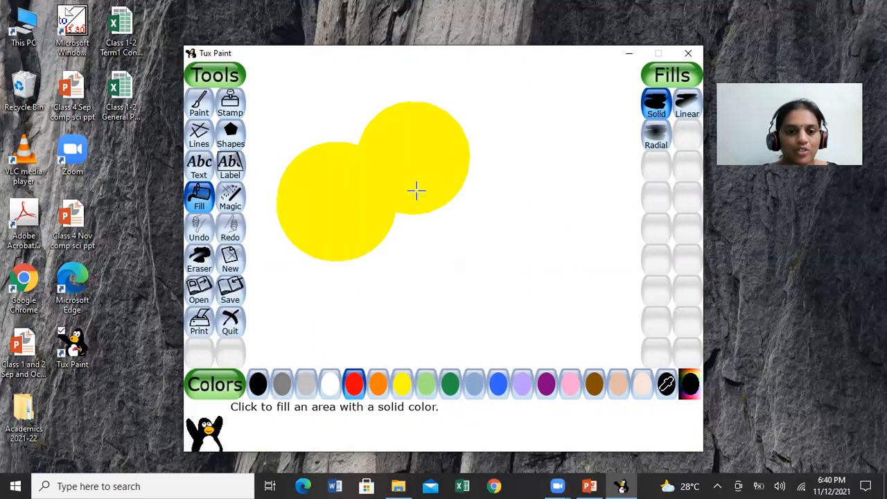
pyautogui.hotkey('ctrl', 'z')
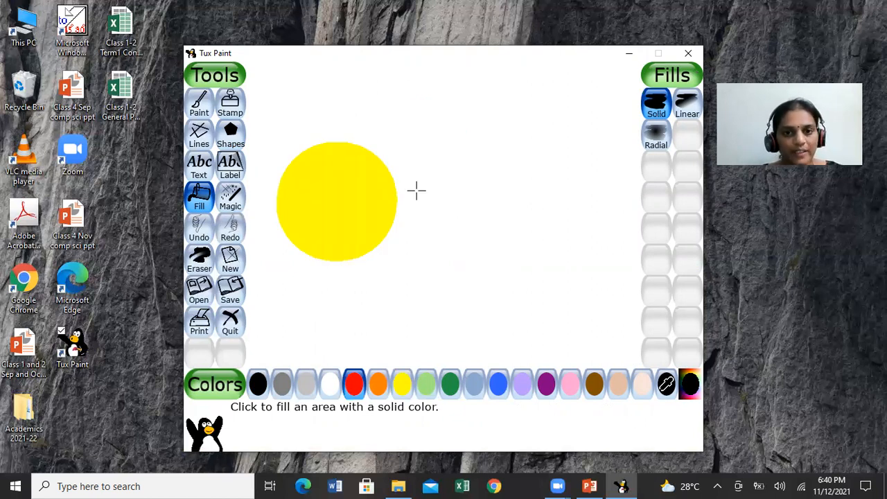
# Draw a filled red circle overlapping the yellow circle's upper-right part, and undo the stray small circle below it.
pyautogui.click(233, 133)
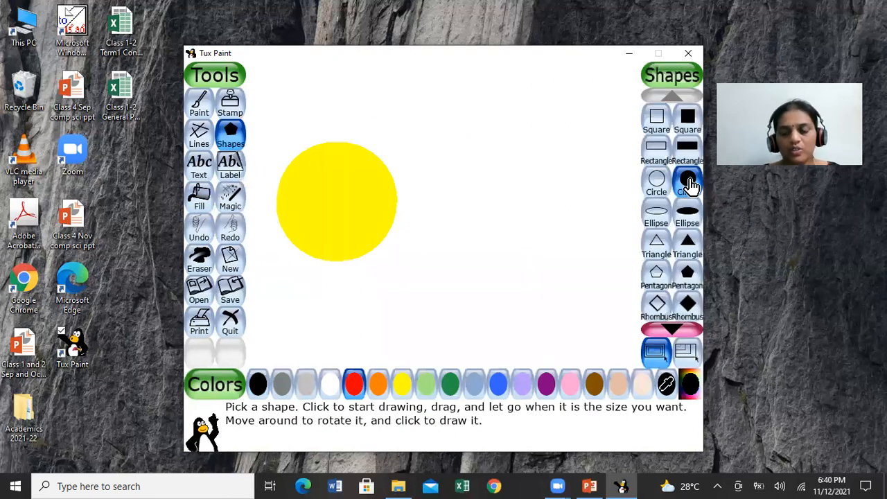
pyautogui.click(688, 181)
pyautogui.moveTo(415, 161); pyautogui.dragTo(454, 174)
pyautogui.moveTo(454, 174); pyautogui.dragTo(474, 182)
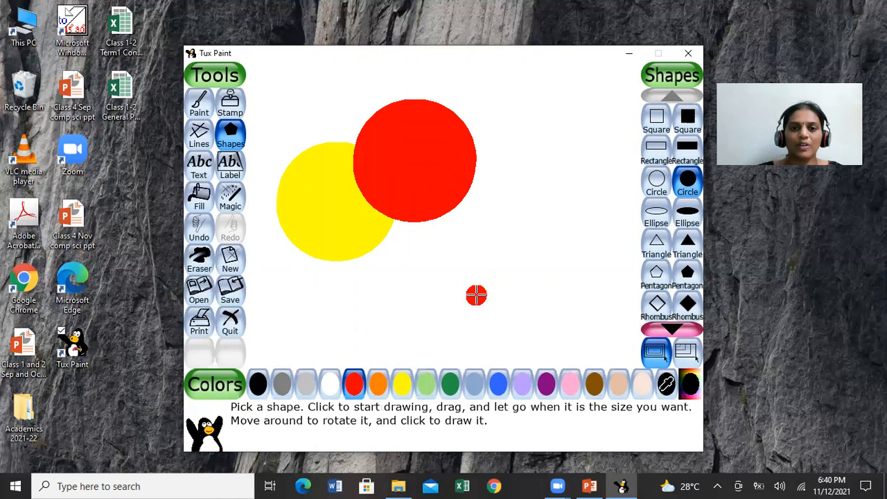
pyautogui.hotkey('ctrl', 'z')
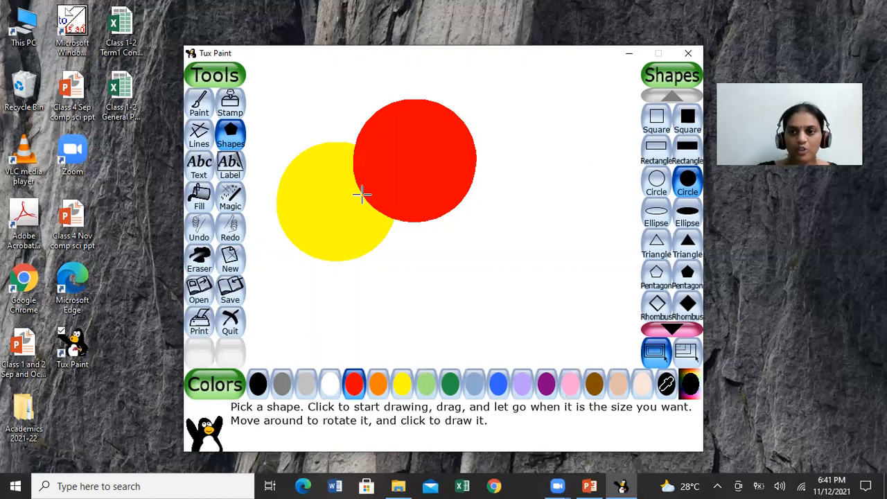
# Blend the border where the red and yellow circles overlap with the Smudge magic effect.
pyautogui.click(233, 201)
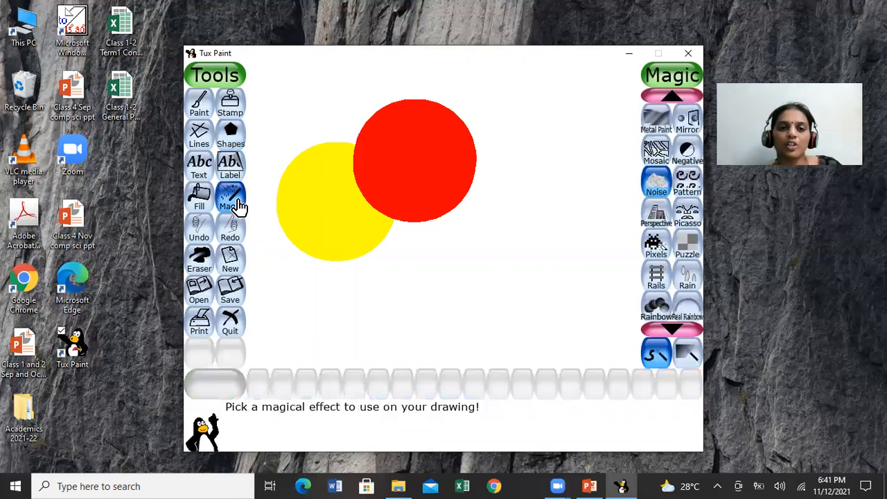
pyautogui.click(672, 320)
pyautogui.click(671, 320)
pyautogui.click(671, 320)
pyautogui.click(671, 320)
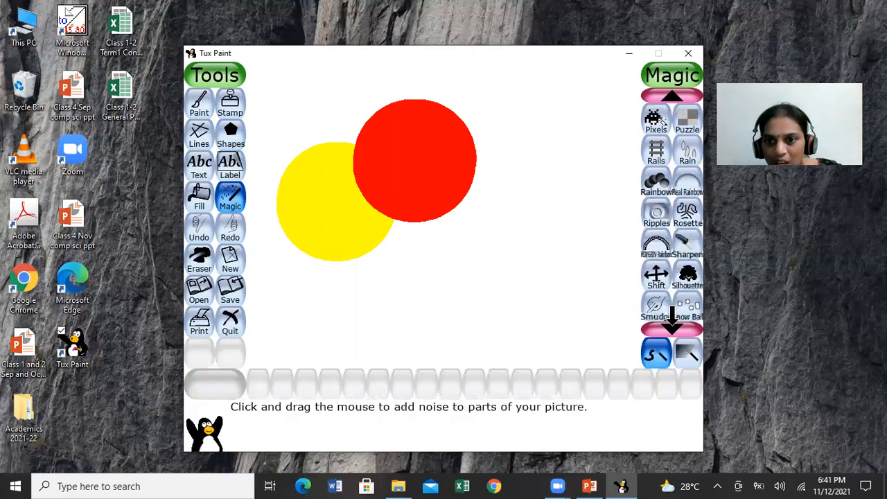
pyautogui.click(655, 307)
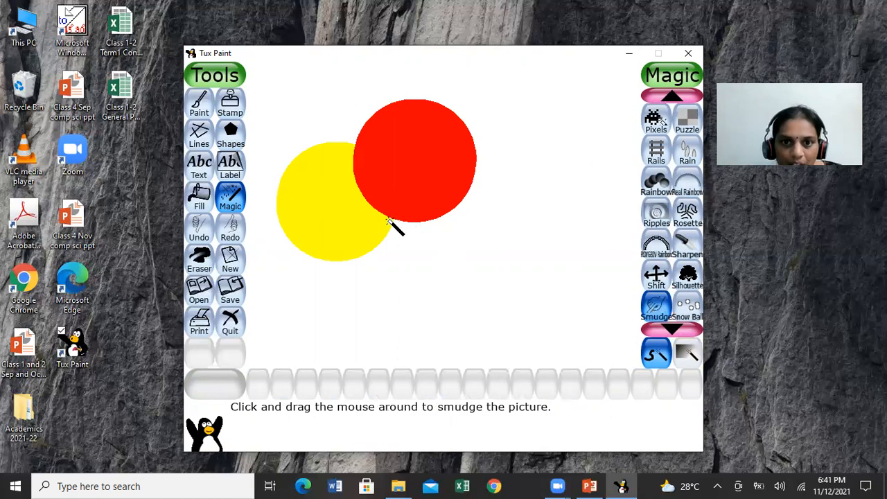
pyautogui.moveTo(392, 217)
pyautogui.mouseDown()
pyautogui.moveTo(348, 175)
pyautogui.moveTo(353, 147)
pyautogui.moveTo(408, 241)
pyautogui.moveTo(480, 333)
pyautogui.moveTo(474, 252)
pyautogui.moveTo(422, 248)
pyautogui.moveTo(328, 160)
pyautogui.moveTo(376, 165)
pyautogui.moveTo(354, 156)
pyautogui.moveTo(359, 197)
pyautogui.moveTo(408, 229)
pyautogui.mouseUp()
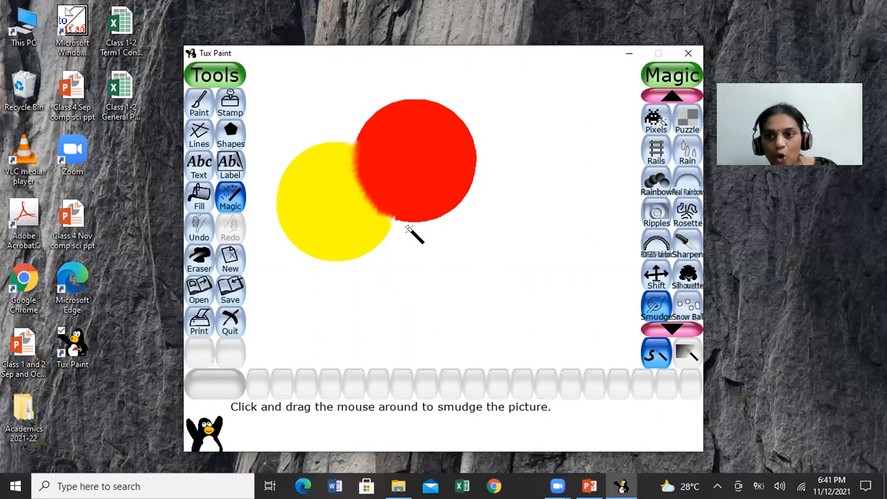
pyautogui.moveTo(406, 228)
pyautogui.mouseDown()
pyautogui.moveTo(384, 224)
pyautogui.moveTo(391, 218)
pyautogui.moveTo(366, 199)
pyautogui.moveTo(366, 187)
pyautogui.moveTo(355, 187)
pyautogui.moveTo(352, 149)
pyautogui.mouseUp()
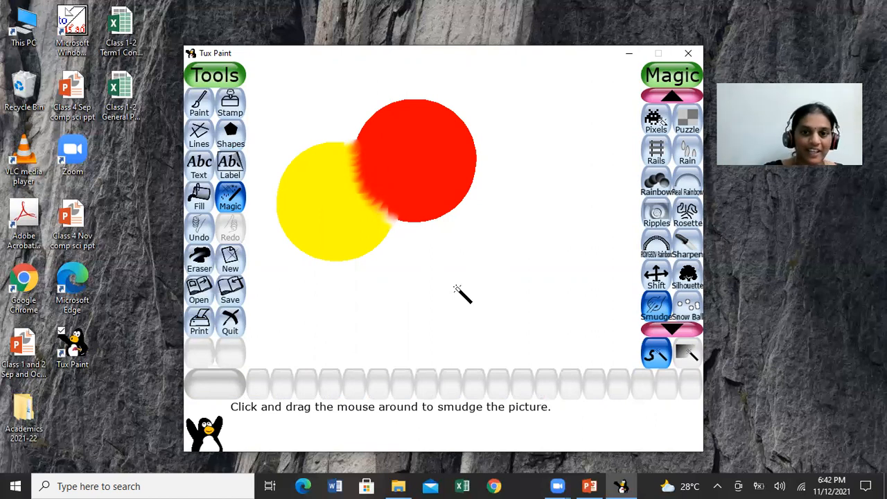
# Start a new bright blue drawing, saving the current picture first.
pyautogui.click(230, 260)
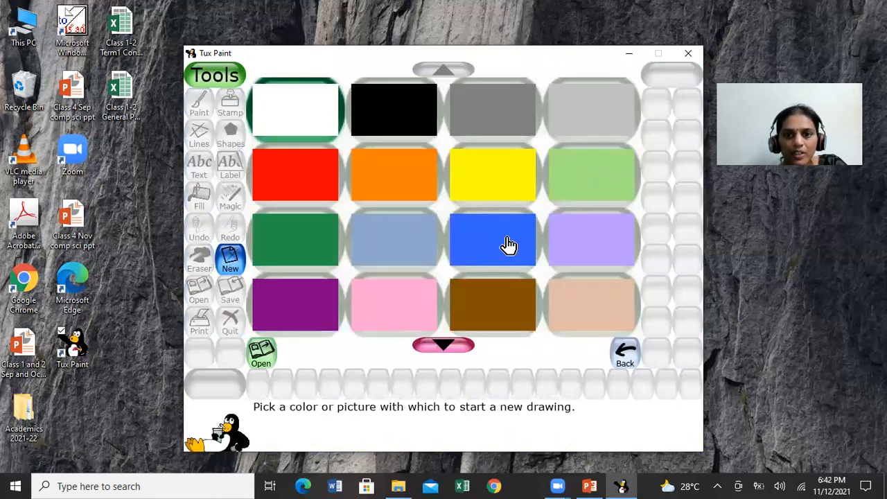
pyautogui.click(508, 244)
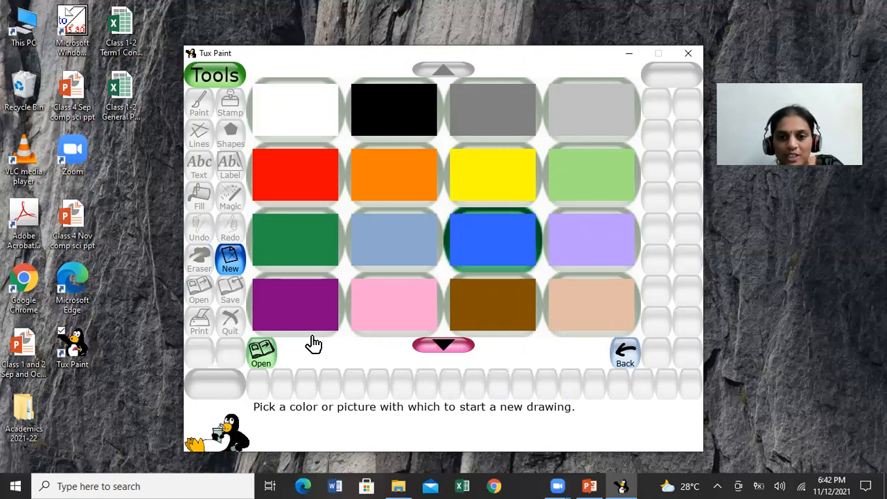
pyautogui.click(266, 354)
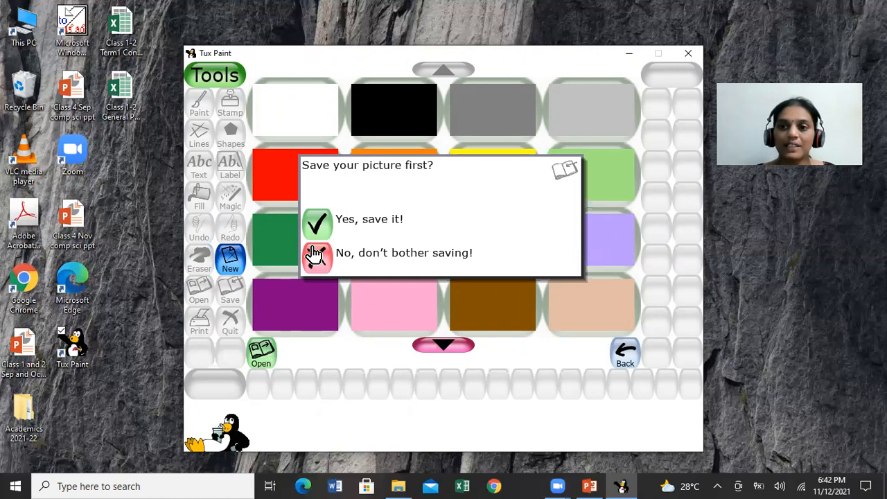
pyautogui.click(316, 222)
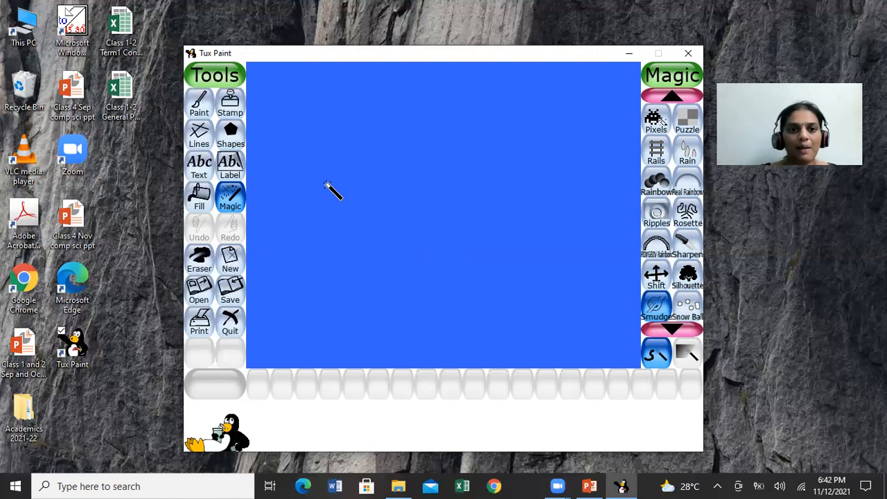
# Paint a thin white wavy line from the canvas's lower-left corner to its upper right edge with the smallest round brush.
pyautogui.click(204, 105)
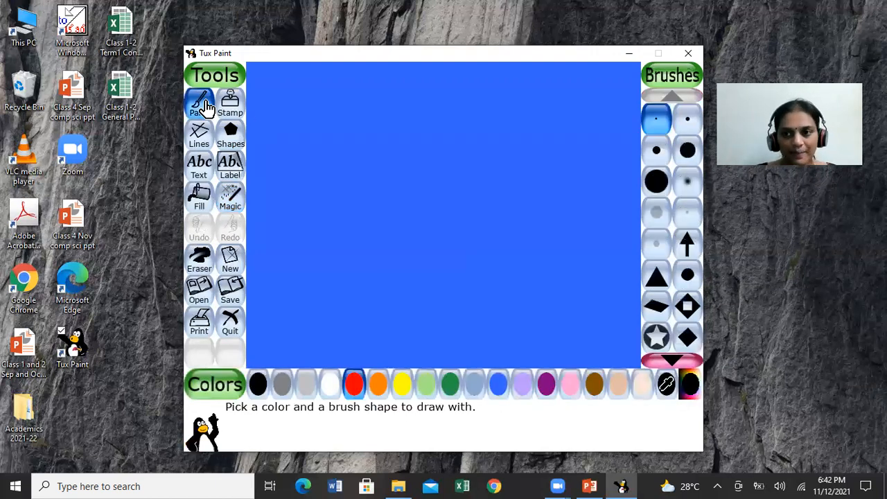
pyautogui.click(330, 386)
pyautogui.click(254, 359)
pyautogui.moveTo(255, 357)
pyautogui.mouseDown()
pyautogui.moveTo(261, 337)
pyautogui.moveTo(303, 320)
pyautogui.moveTo(345, 270)
pyautogui.moveTo(389, 260)
pyautogui.moveTo(428, 221)
pyautogui.moveTo(485, 214)
pyautogui.moveTo(512, 178)
pyautogui.moveTo(541, 183)
pyautogui.moveTo(596, 160)
pyautogui.moveTo(613, 128)
pyautogui.moveTo(641, 104)
pyautogui.mouseUp()
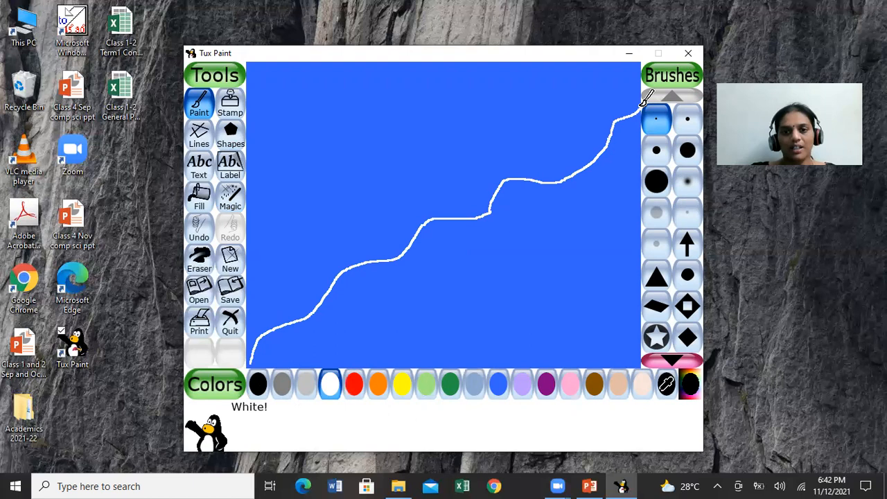
# Make the picture horizontally wavy with the Waves magic effect, applying it at the lower-left corner and around the white line's lower end.
pyautogui.click(230, 201)
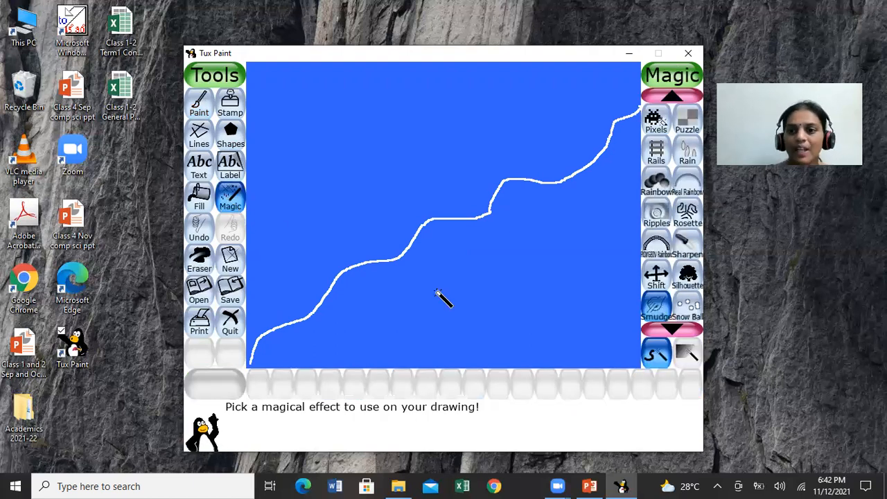
pyautogui.click(675, 325)
pyautogui.click(674, 324)
pyautogui.click(674, 325)
pyautogui.click(675, 324)
pyautogui.click(675, 324)
pyautogui.click(674, 324)
pyautogui.click(674, 324)
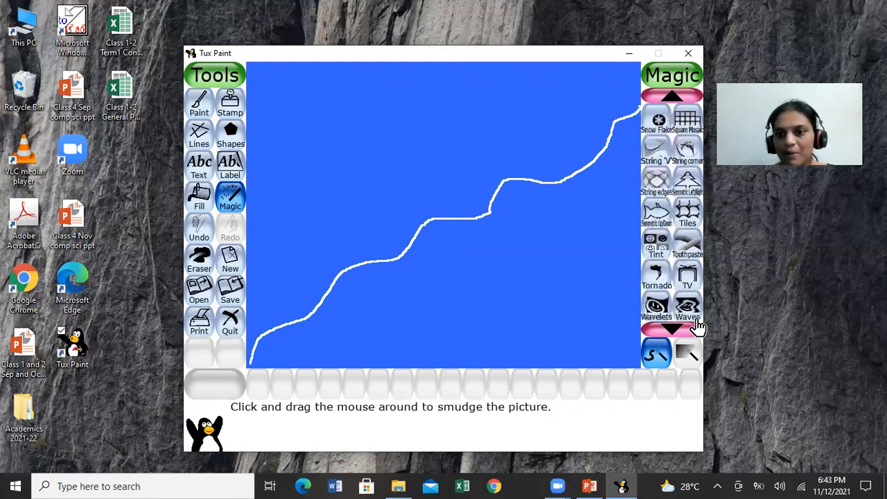
pyautogui.click(691, 316)
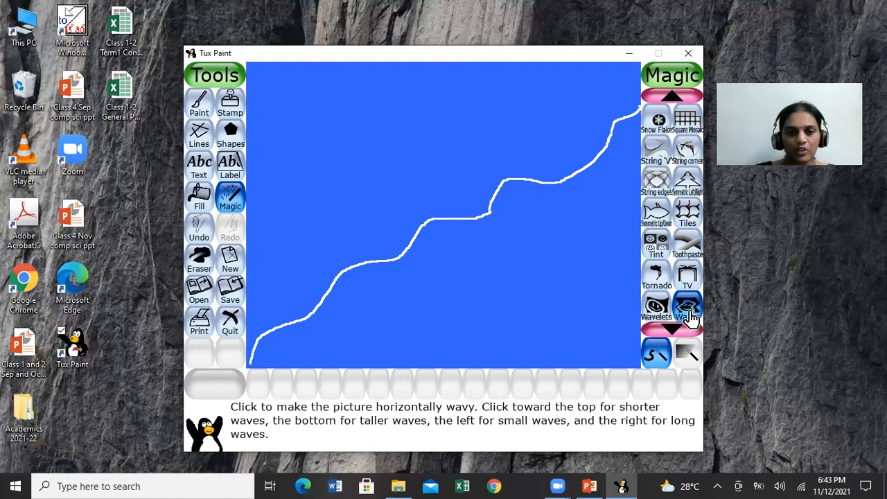
pyautogui.click(248, 362)
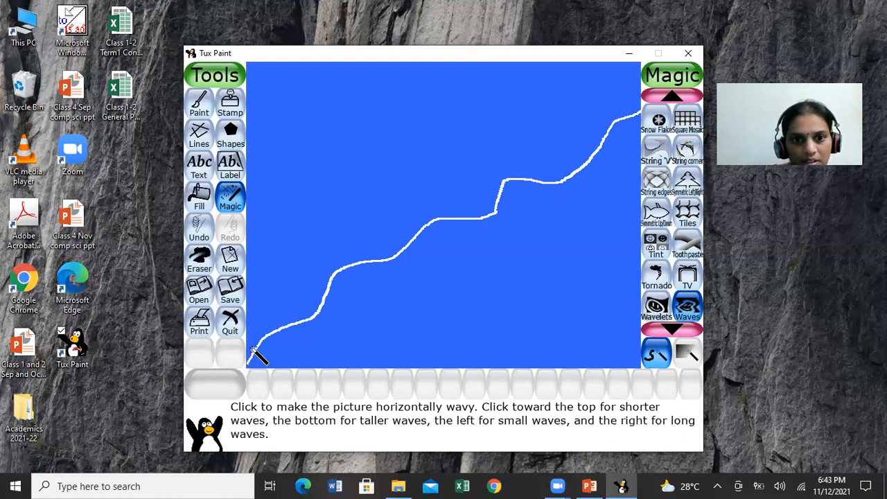
pyautogui.click(291, 331)
pyautogui.click(305, 329)
pyautogui.moveTo(308, 318); pyautogui.dragTo(325, 306)
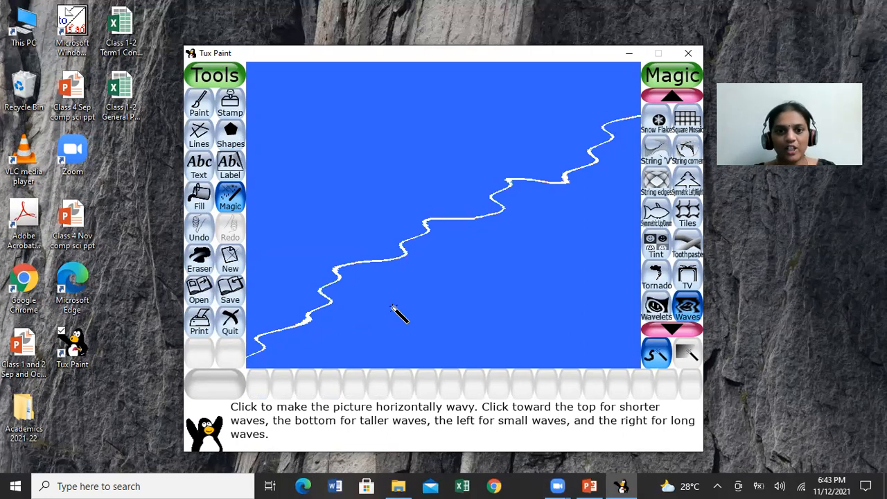
# Increase the picture's horizontal waviness with the Waves magic effect, applying it repeatedly in the blue area below the white line's middle.
pyautogui.click(392, 307)
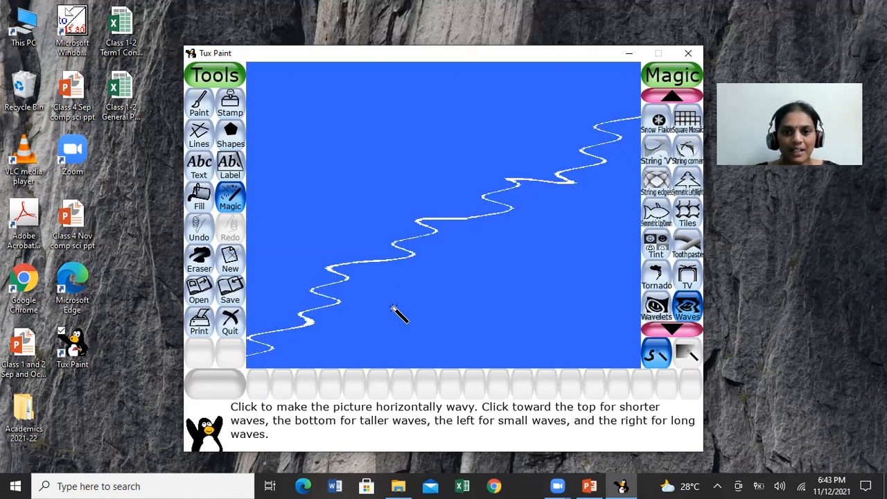
pyautogui.click(393, 307)
pyautogui.click(383, 286)
pyautogui.click(404, 300)
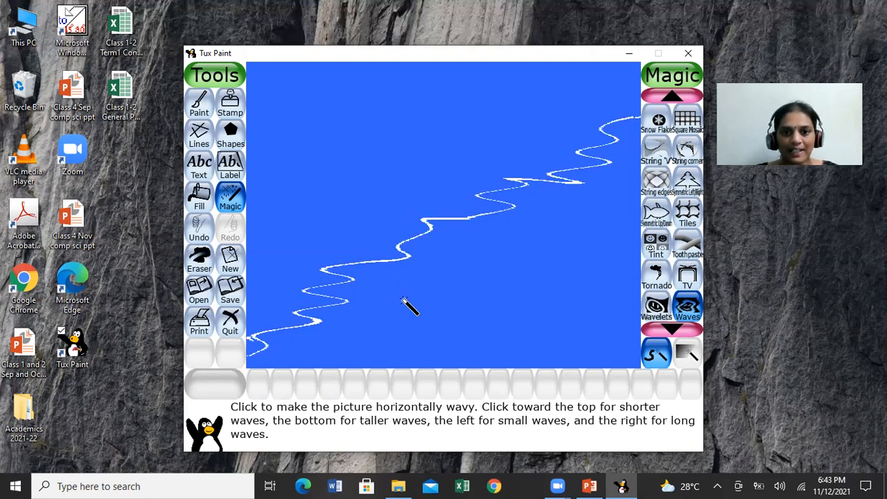
pyautogui.moveTo(402, 299)
pyautogui.mouseDown()
pyautogui.moveTo(351, 247)
pyautogui.moveTo(390, 287)
pyautogui.moveTo(454, 327)
pyautogui.moveTo(414, 287)
pyautogui.mouseUp()
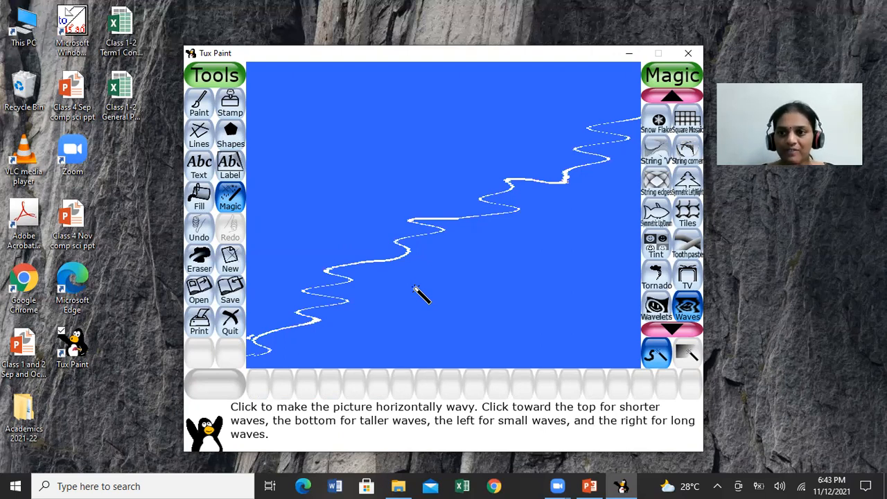
# Make the picture vertically wavy with the Wavelets magic effect, applying it near the white line's lower end and below its middle.
pyautogui.click(652, 319)
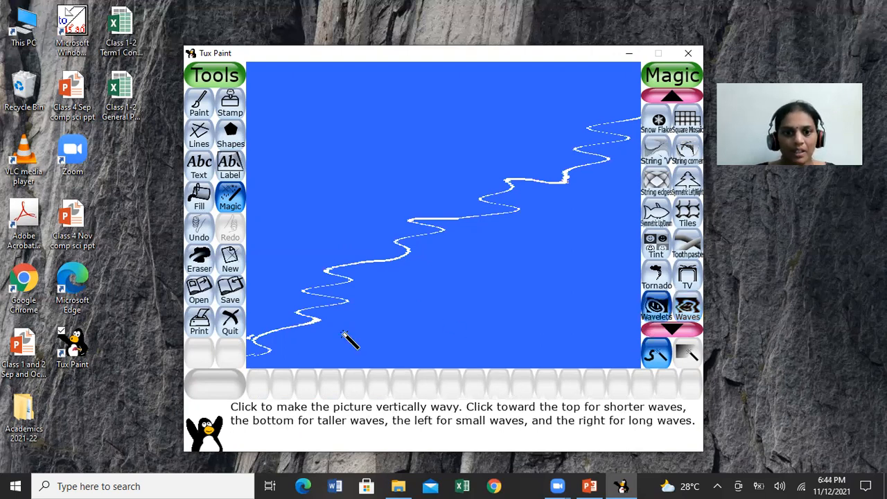
pyautogui.click(298, 324)
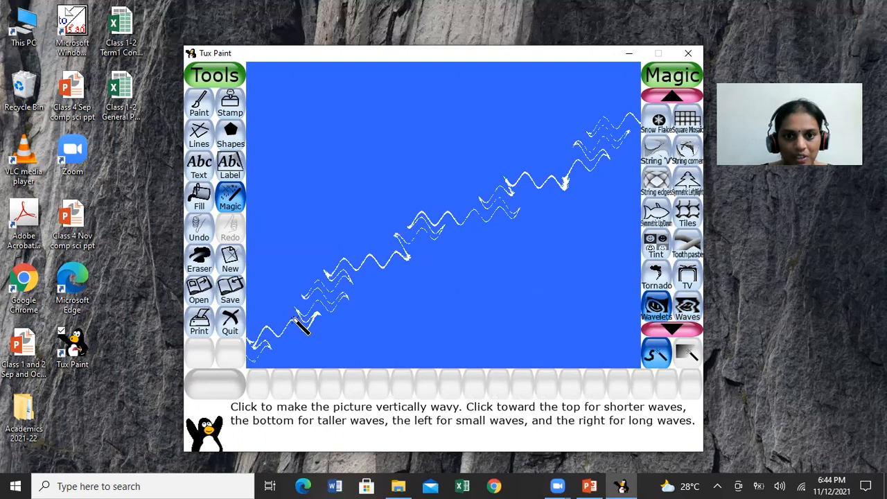
pyautogui.click(300, 327)
pyautogui.click(308, 340)
pyautogui.moveTo(307, 339)
pyautogui.mouseDown()
pyautogui.moveTo(297, 306)
pyautogui.moveTo(300, 317)
pyautogui.mouseUp()
pyautogui.click(411, 313)
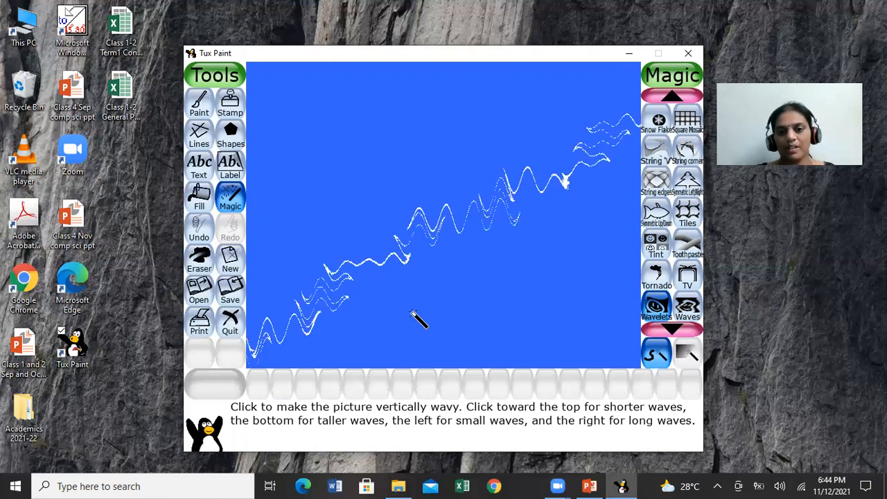